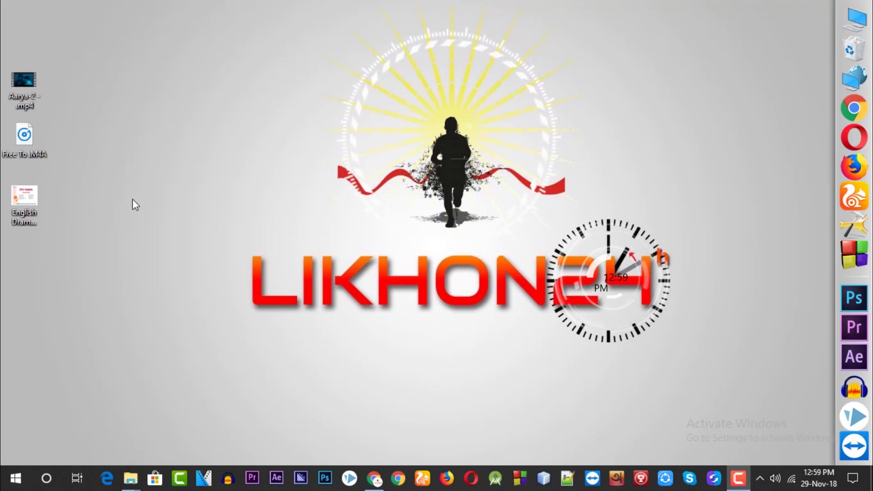
Step: Open the English Drama presentation at the Scene - 1 slide and start inserting a sound file
{"action": "double_click", "coordinate": [32, 209]}
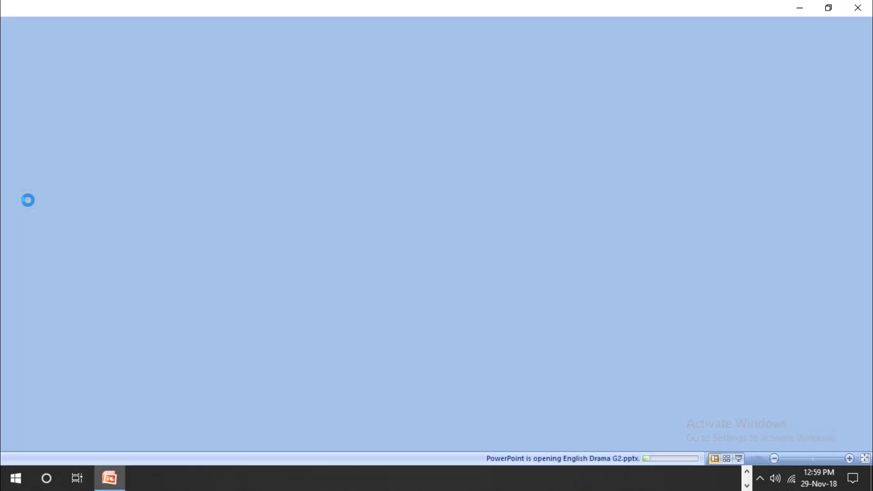
{"action": "scroll", "coordinate": [191, 191], "scroll_direction": "down", "scroll_amount": 1}
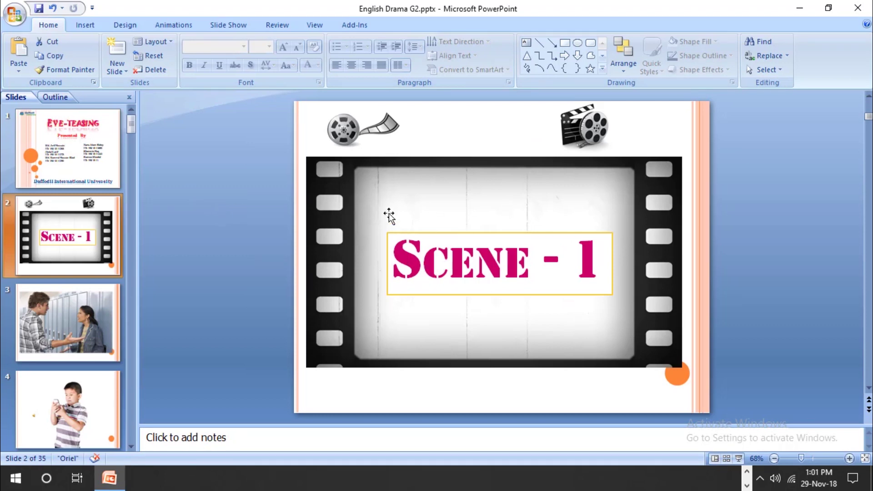
{"action": "left_click", "coordinate": [77, 26]}
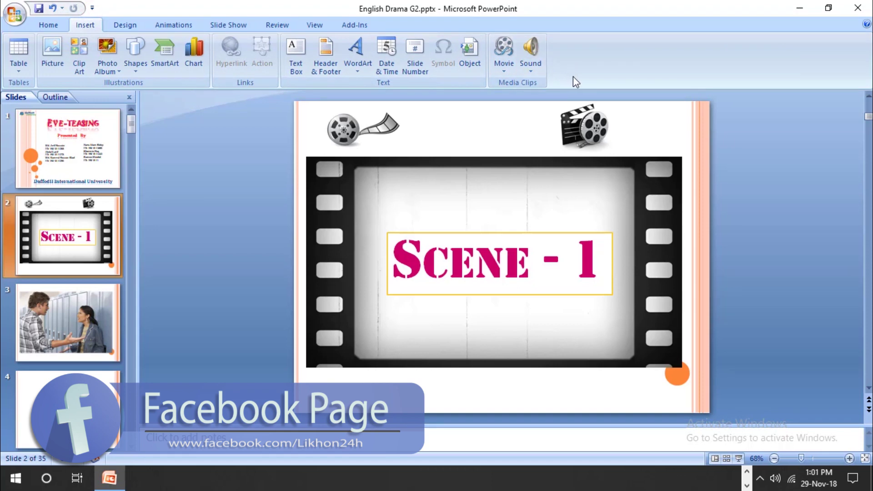
{"action": "left_click", "coordinate": [532, 50]}
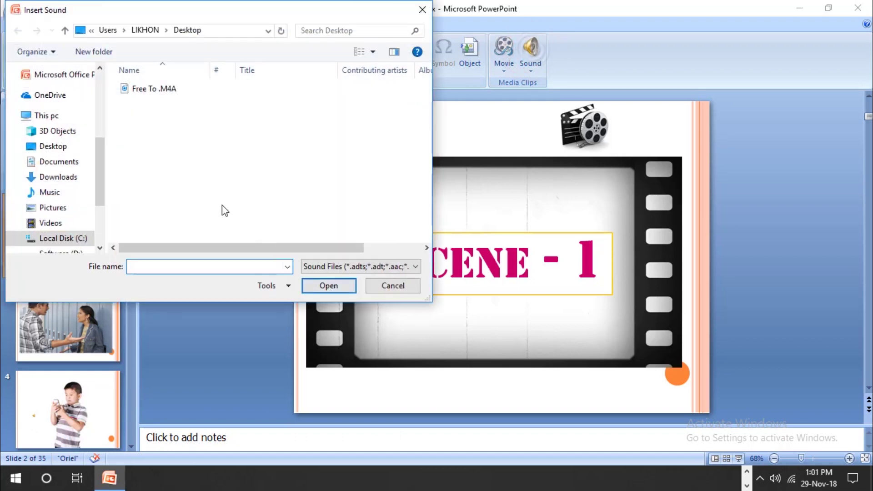
Step: Insert the Free To .M4A sound from the Desktop onto the Scene - 1 slide
{"action": "scroll", "coordinate": [58, 193], "scroll_direction": "down", "scroll_amount": 3}
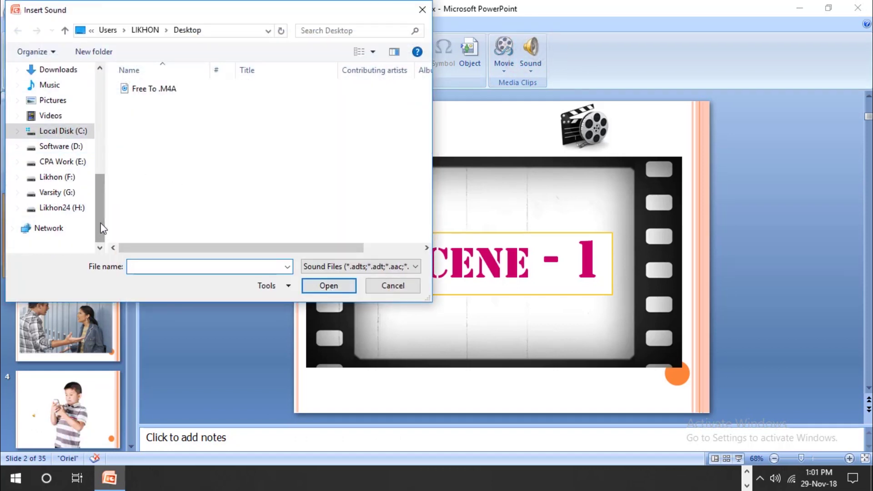
{"action": "left_click_drag", "start_coordinate": [101, 221], "coordinate": [97, 181]}
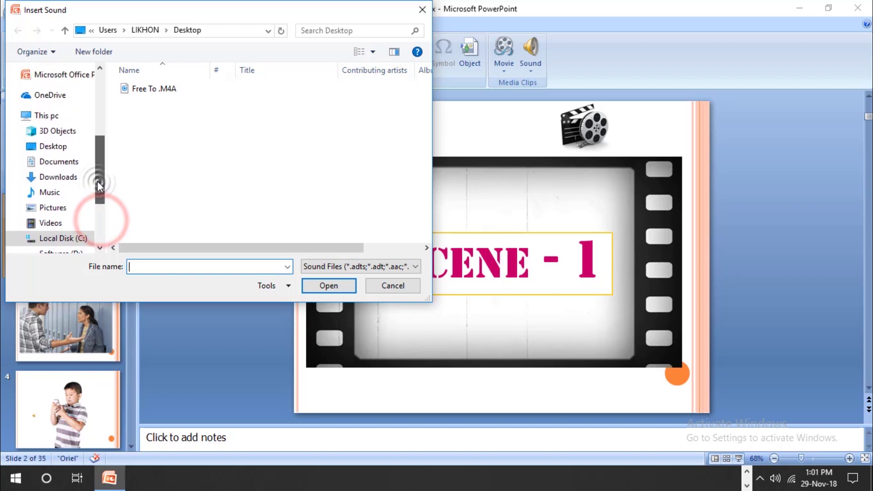
{"action": "left_click", "coordinate": [54, 95]}
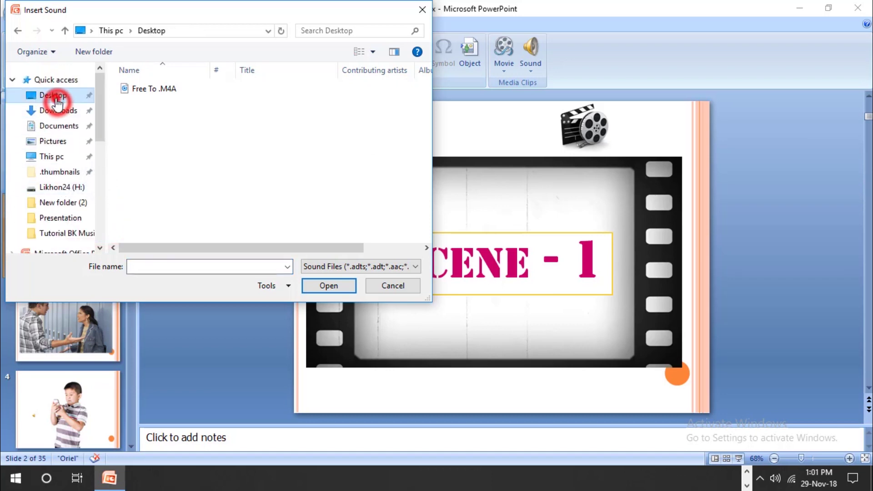
{"action": "left_click", "coordinate": [171, 90]}
{"action": "left_click", "coordinate": [316, 286]}
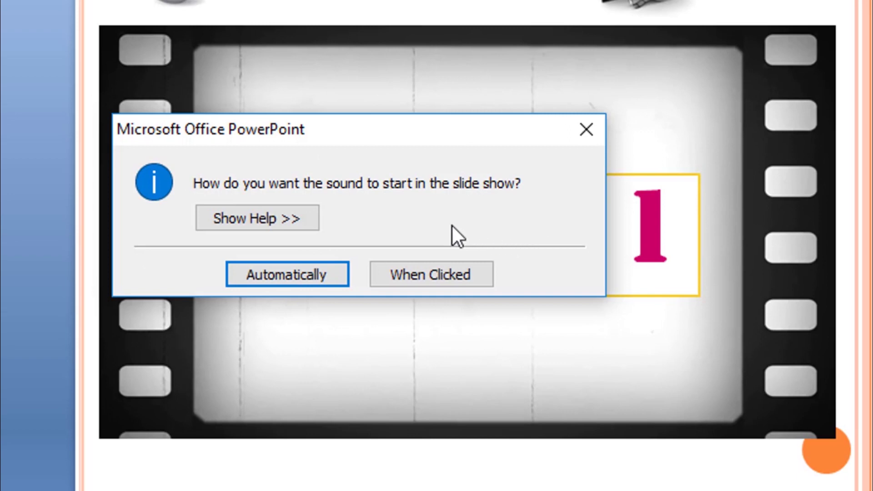
Step: Make the sound start automatically and place an enlarged speaker icon on the film frame
{"action": "left_click", "coordinate": [274, 272]}
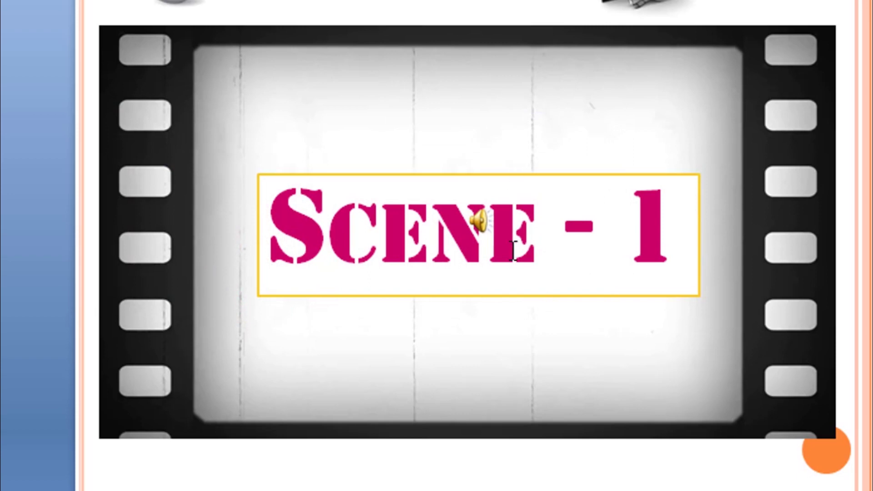
{"action": "left_click_drag", "start_coordinate": [485, 226], "coordinate": [407, 106]}
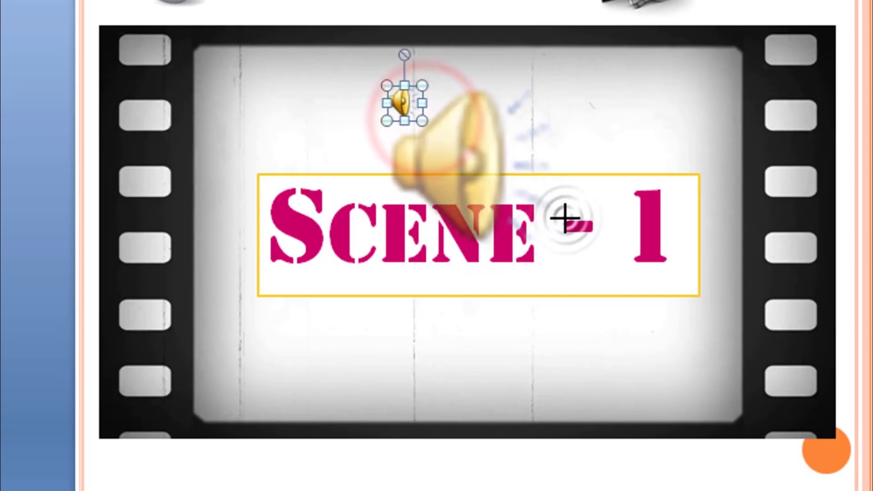
{"action": "mouse_move", "coordinate": [564, 218]}
{"action": "left_mouse_down"}
{"action": "mouse_move", "coordinate": [551, 250]}
{"action": "mouse_move", "coordinate": [497, 195]}
{"action": "left_mouse_up"}
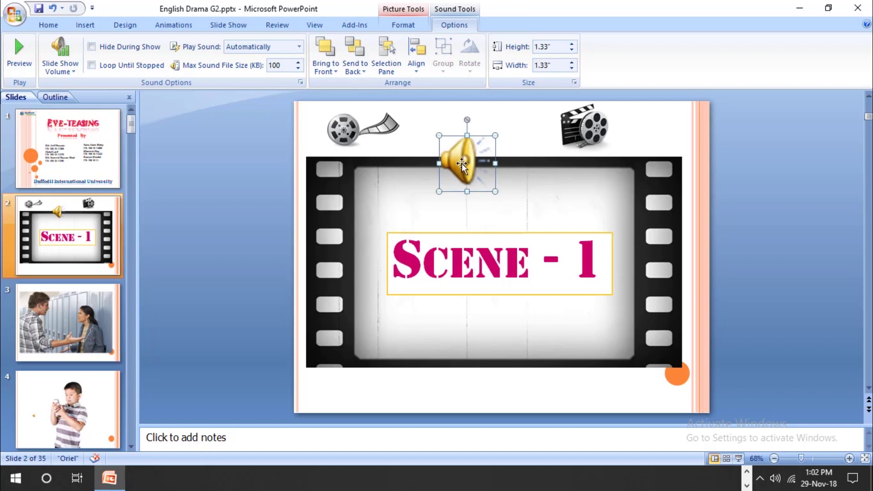
{"action": "left_click_drag", "start_coordinate": [462, 165], "coordinate": [466, 189]}
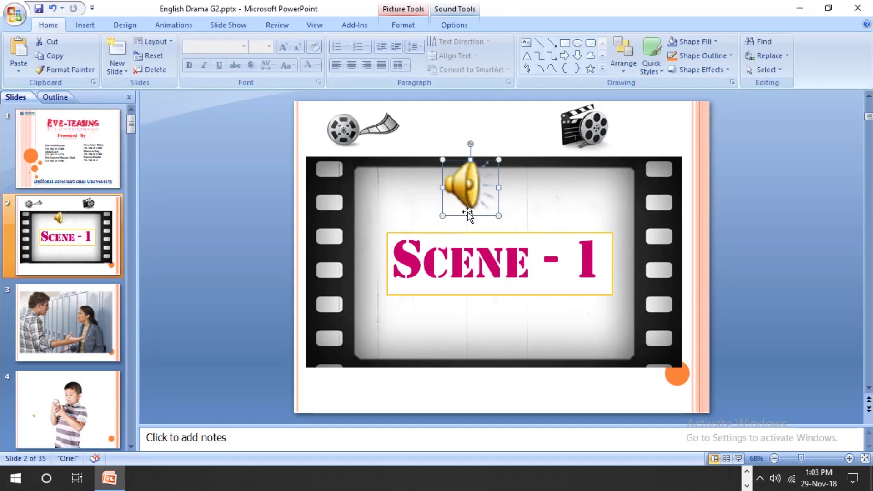
Step: Bring up the speaker's Sound Tools options and the Play Sound choices
{"action": "double_click", "coordinate": [462, 194]}
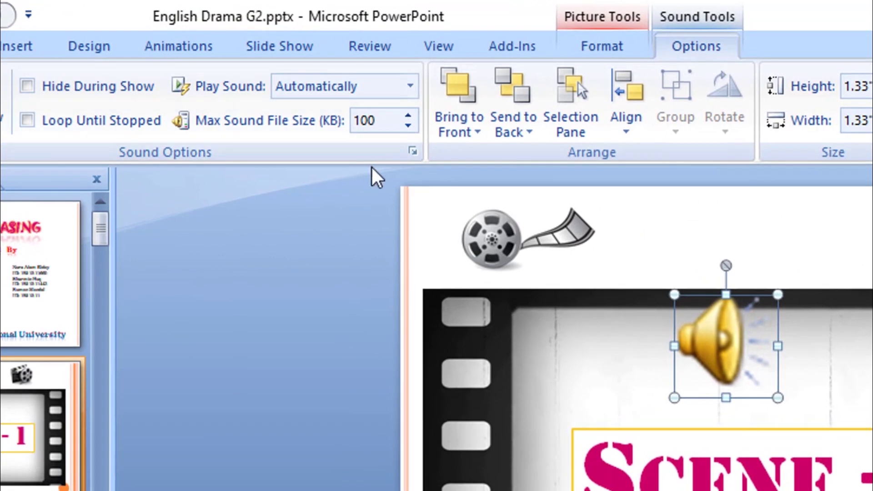
{"action": "left_click", "coordinate": [404, 85]}
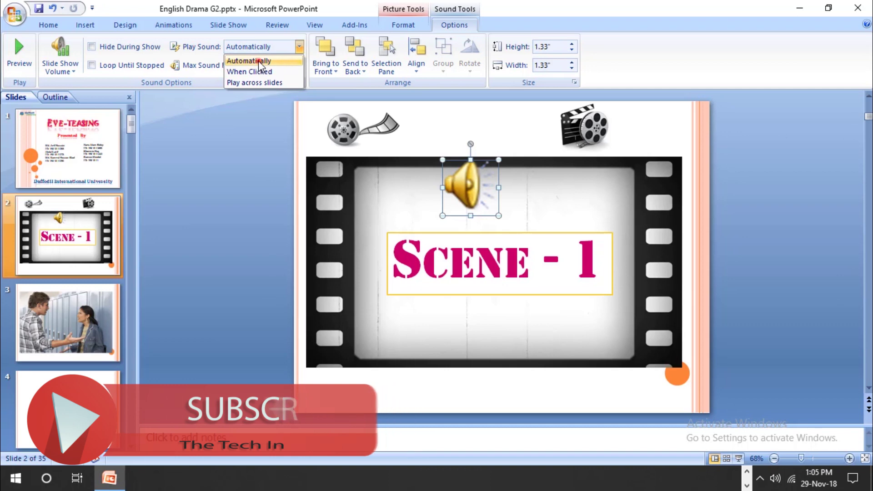
Step: Keep Play Sound on Automatically and preview the show from the title slide to Scene - 1
{"action": "left_click", "coordinate": [259, 61]}
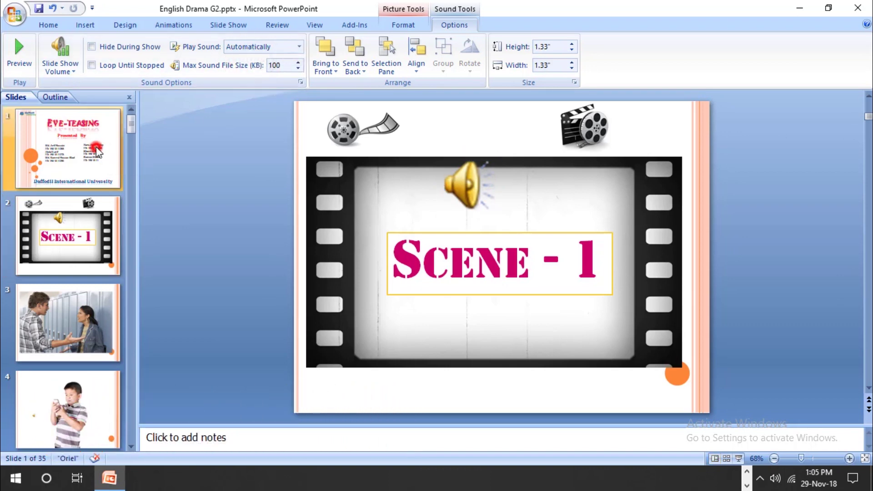
{"action": "left_click", "coordinate": [98, 150]}
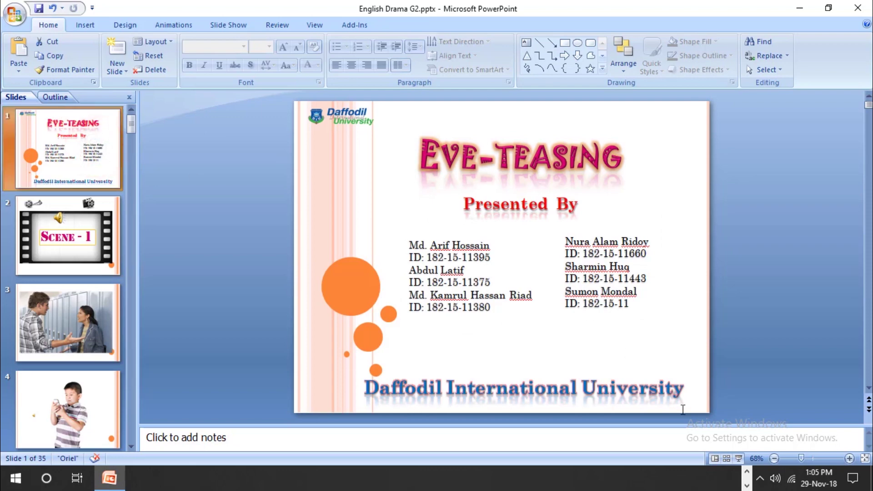
{"action": "left_click", "coordinate": [739, 458]}
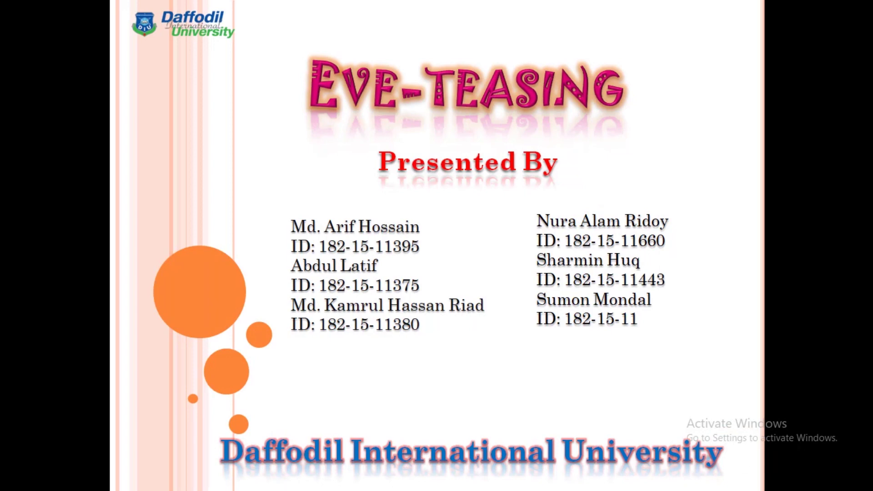
{"action": "left_click", "coordinate": [713, 430]}
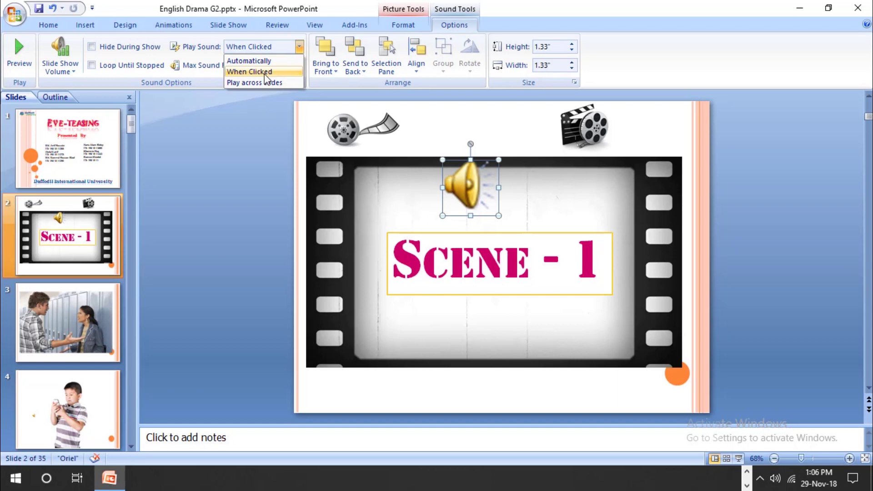
Step: Set Play Sound to When Clicked, test clicking the speaker in a slide show, then return to slide 2
{"action": "left_click", "coordinate": [266, 72]}
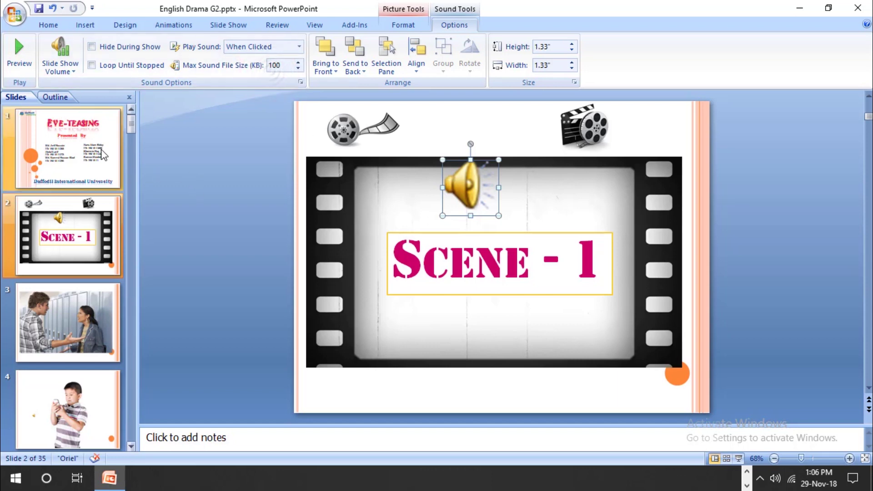
{"action": "left_click", "coordinate": [104, 154]}
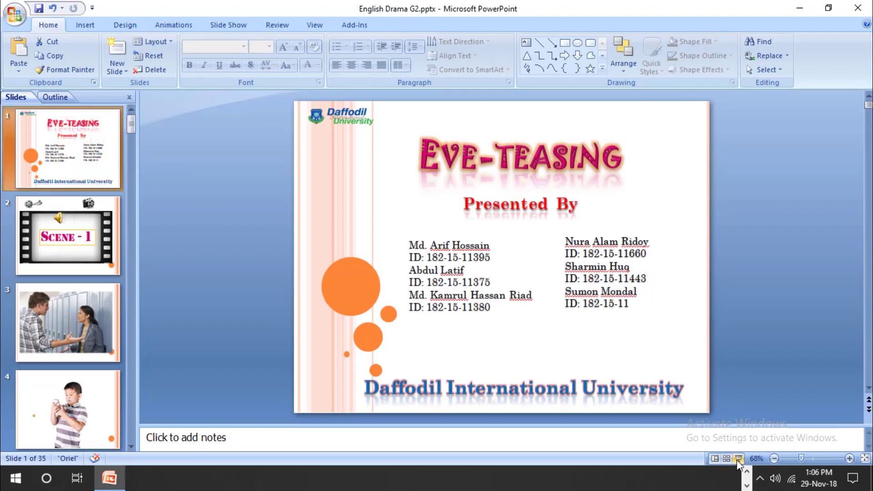
{"action": "left_click", "coordinate": [738, 459]}
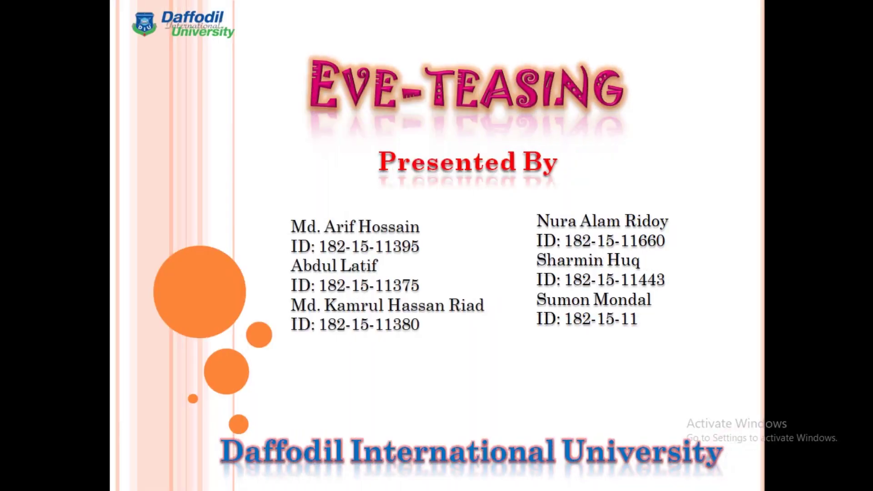
{"action": "key", "text": "Right"}
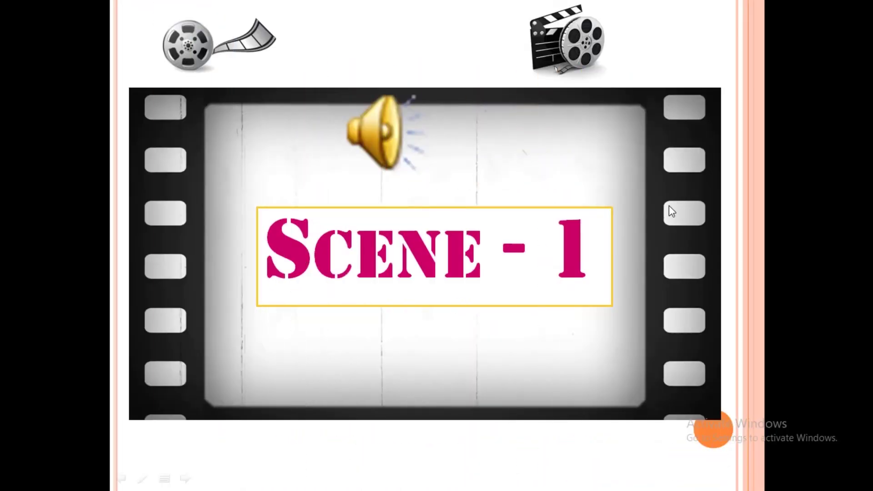
{"action": "left_click", "coordinate": [416, 161]}
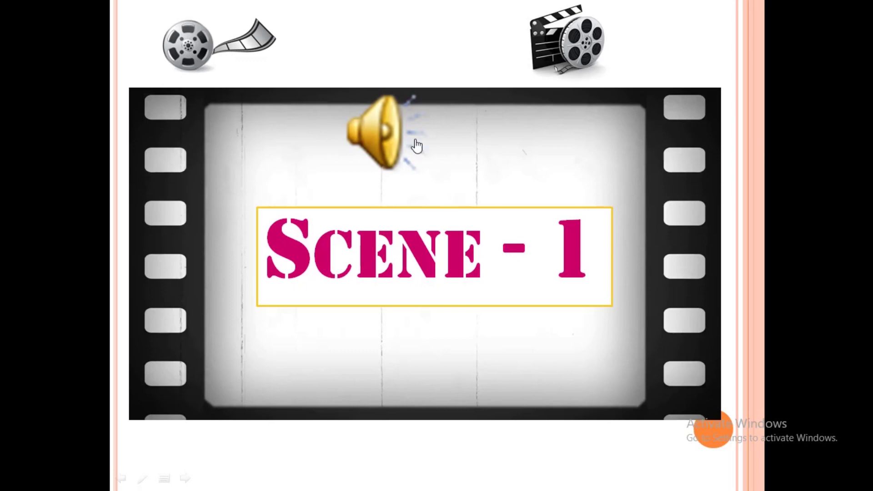
{"action": "left_click", "coordinate": [427, 199]}
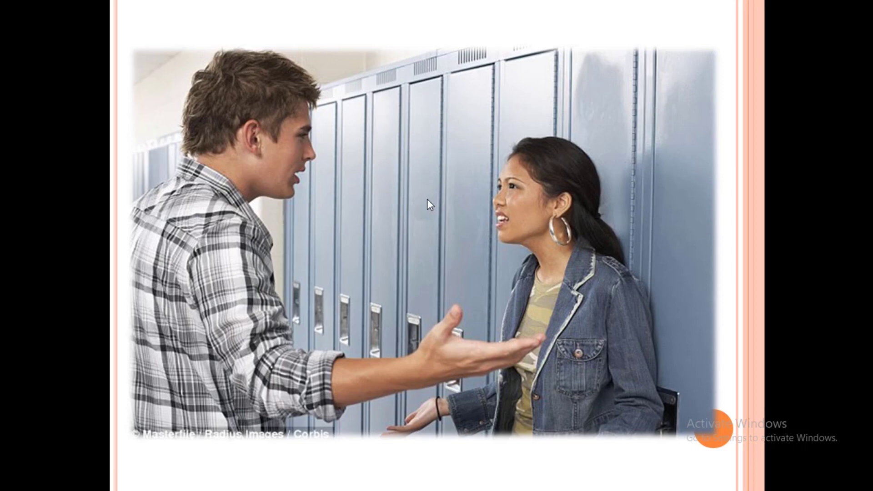
{"action": "key", "text": "Escape"}
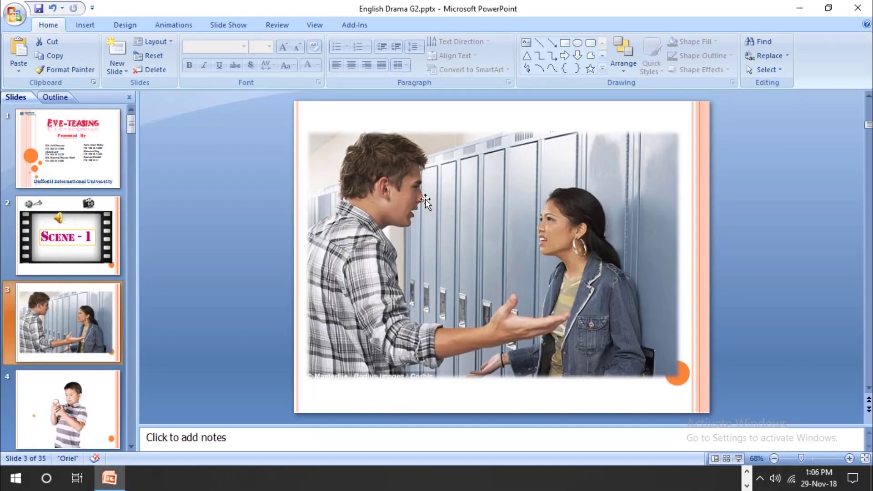
{"action": "left_click", "coordinate": [57, 232]}
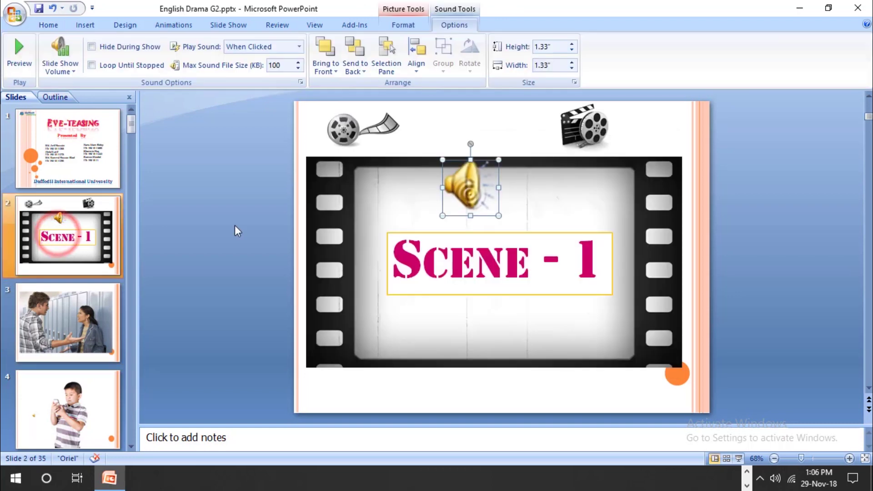
Step: Set the sound to play across slides and run the show from the title slide
{"action": "left_click", "coordinate": [299, 47]}
{"action": "left_click", "coordinate": [273, 83]}
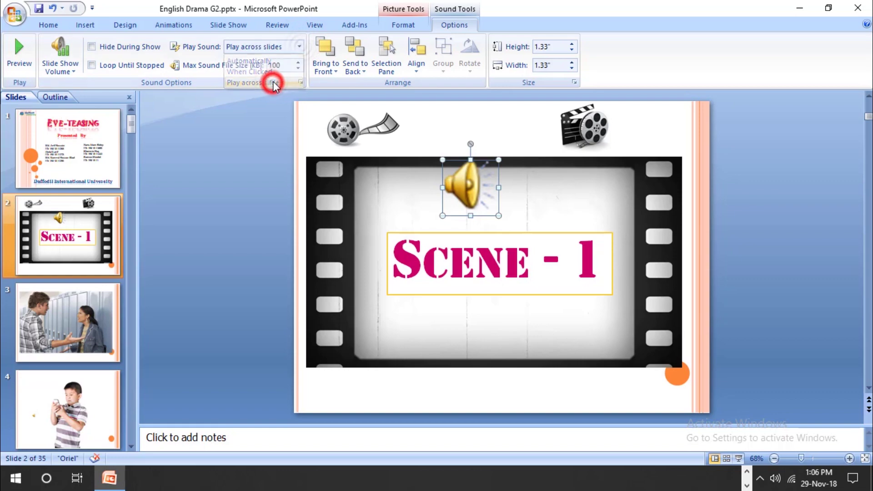
{"action": "left_click", "coordinate": [90, 154]}
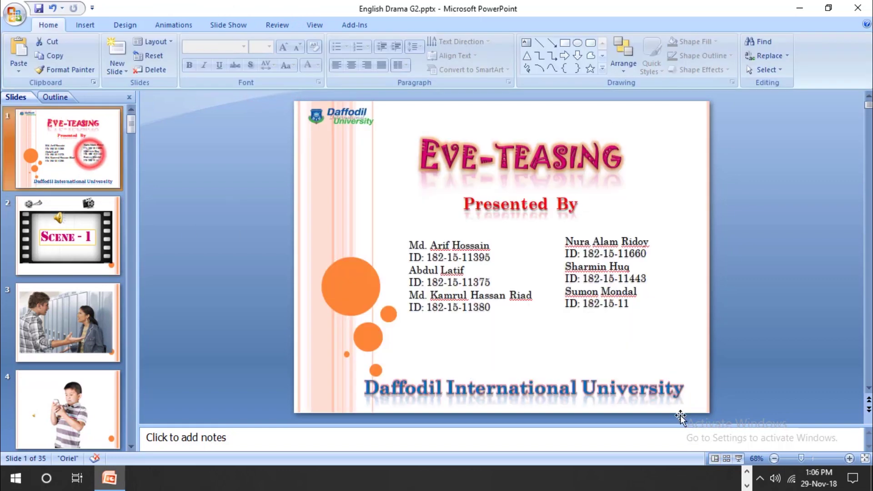
{"action": "left_click", "coordinate": [739, 458]}
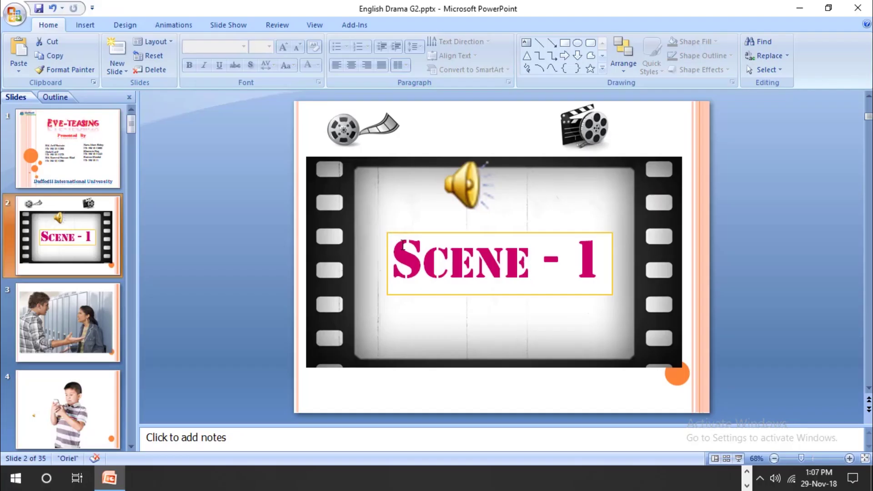
{"action": "left_click", "coordinate": [463, 190]}
Step: Nudge the speaker icon slightly higher and toggle its Hide During Show option
{"action": "left_click_drag", "start_coordinate": [464, 190], "coordinate": [463, 175]}
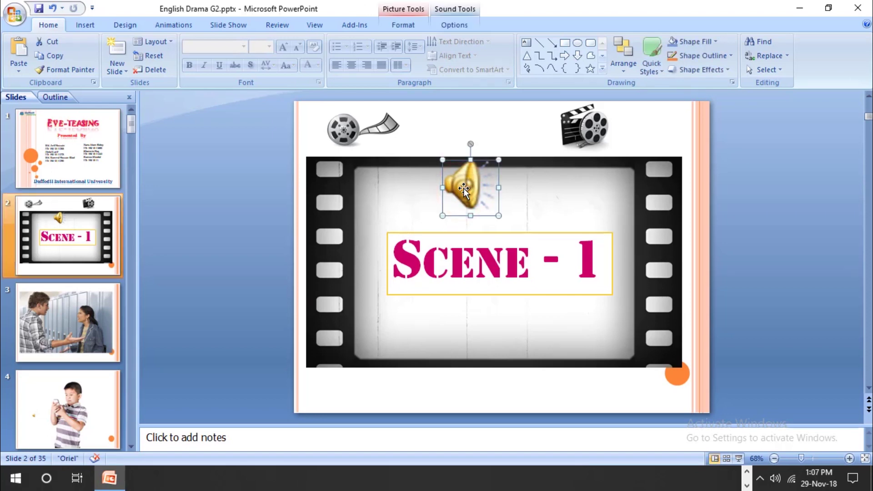
{"action": "left_click_drag", "start_coordinate": [464, 175], "coordinate": [461, 175]}
{"action": "double_click", "coordinate": [460, 177]}
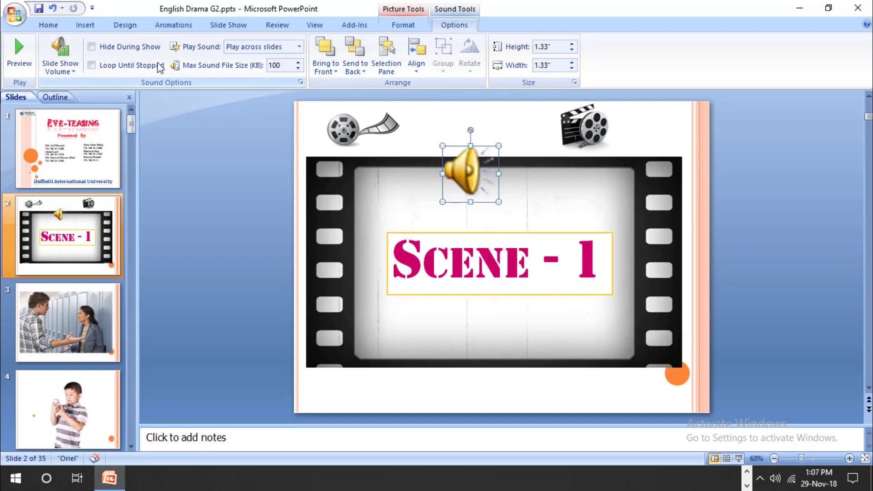
{"action": "left_click", "coordinate": [91, 47]}
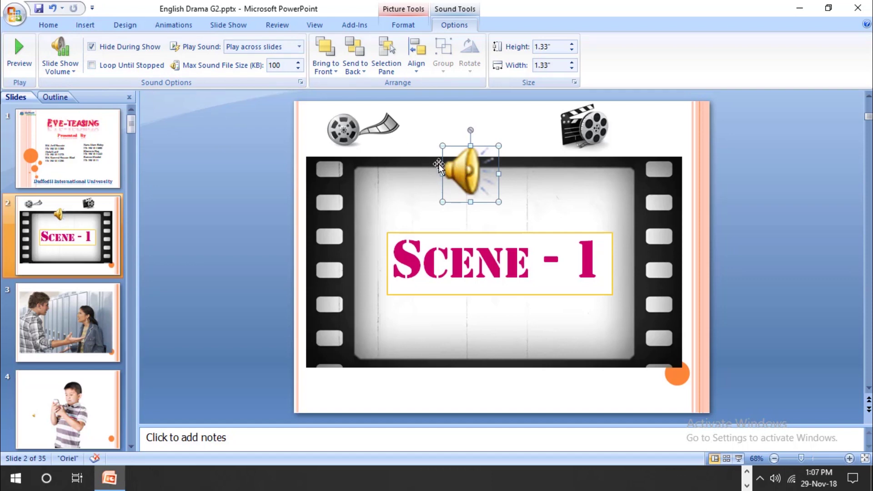
Step: Send the speaker icon behind the film strip, then bring it back to the front
{"action": "left_click", "coordinate": [351, 58]}
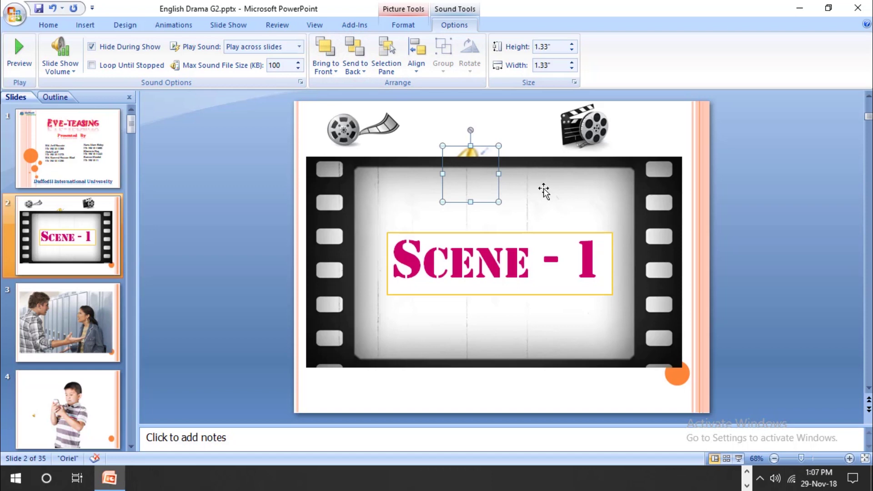
{"action": "left_click", "coordinate": [328, 57]}
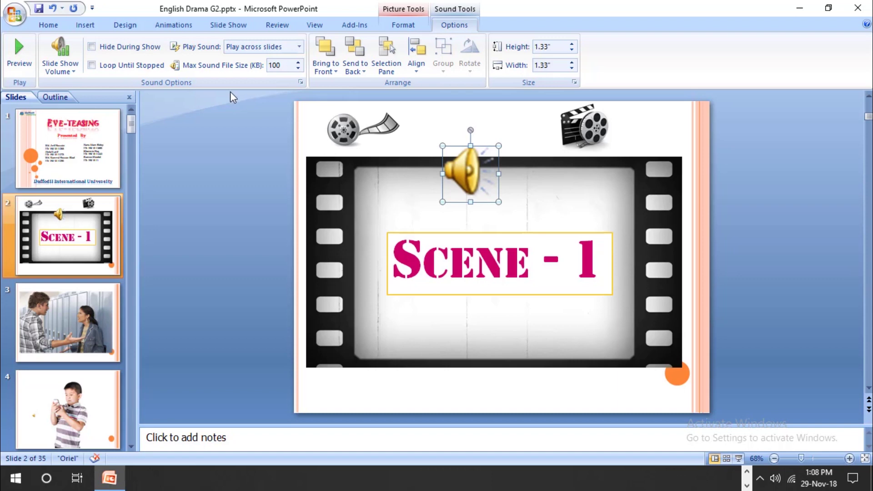
{"action": "left_click", "coordinate": [86, 48]}
Step: Run the show from the title slide to Scene - 1 to confirm the speaker icon stays hidden
{"action": "left_click", "coordinate": [83, 136]}
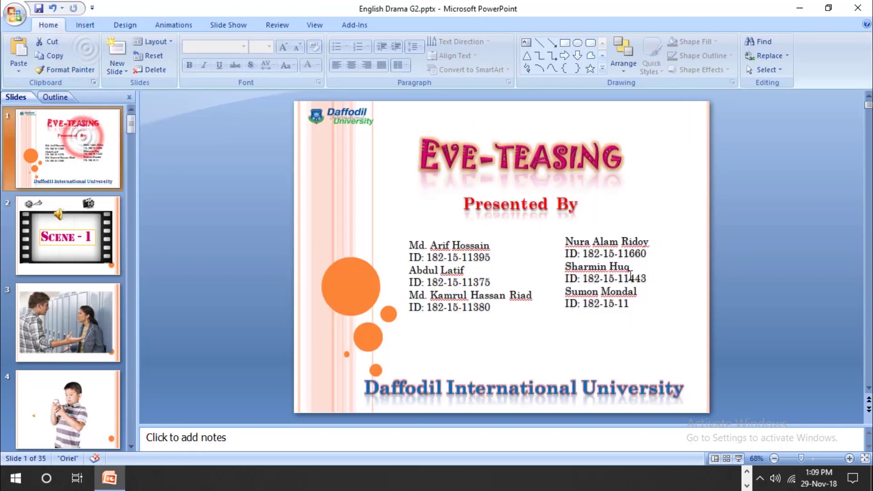
{"action": "left_click", "coordinate": [738, 459]}
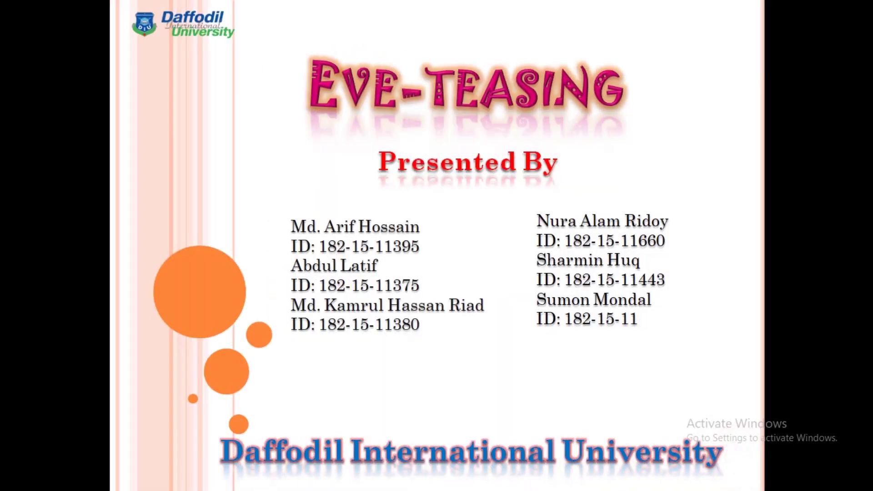
{"action": "left_click", "coordinate": [713, 429]}
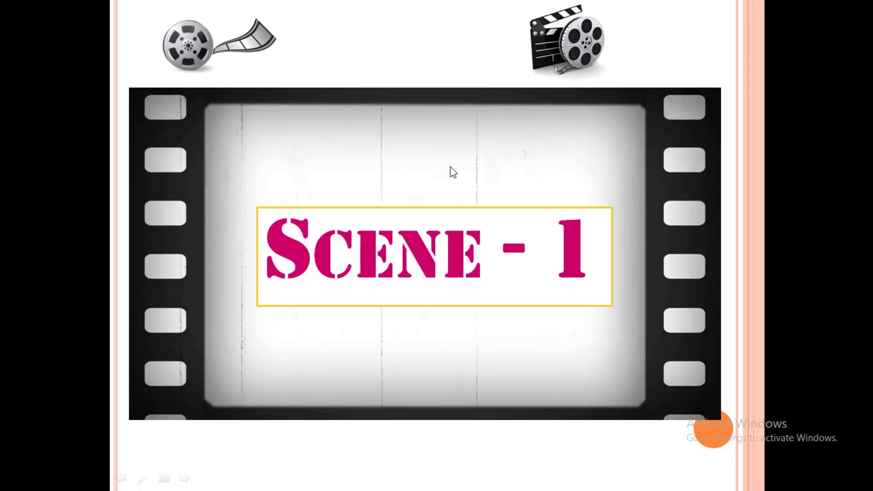
{"action": "key", "text": "Escape"}
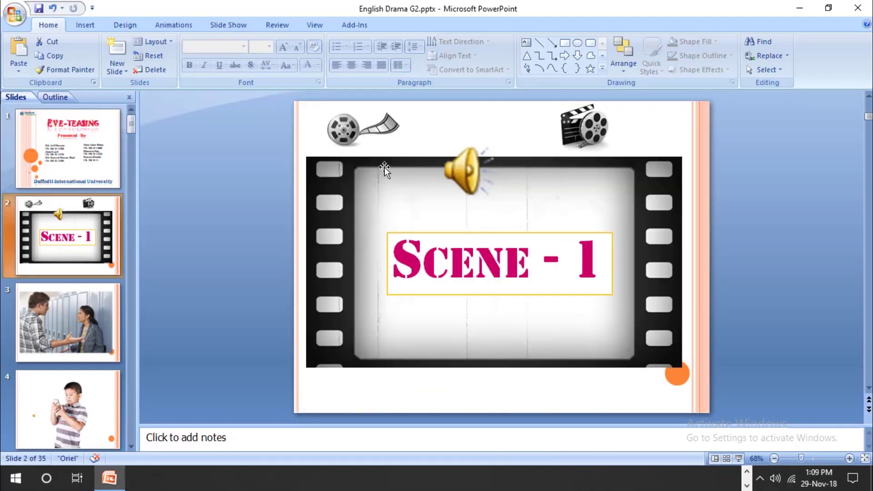
{"action": "left_click", "coordinate": [443, 180]}
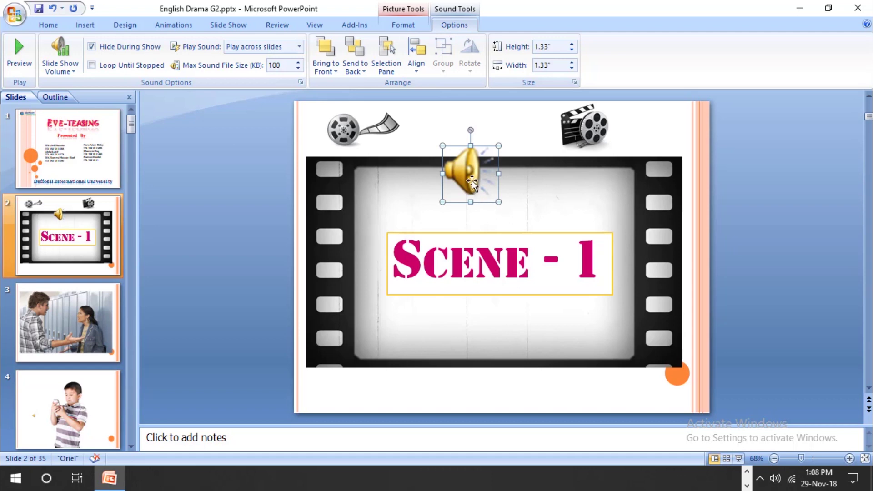
Step: Deselect the sound and open slide 5, Scene - 2, for editing
{"action": "left_click", "coordinate": [414, 276]}
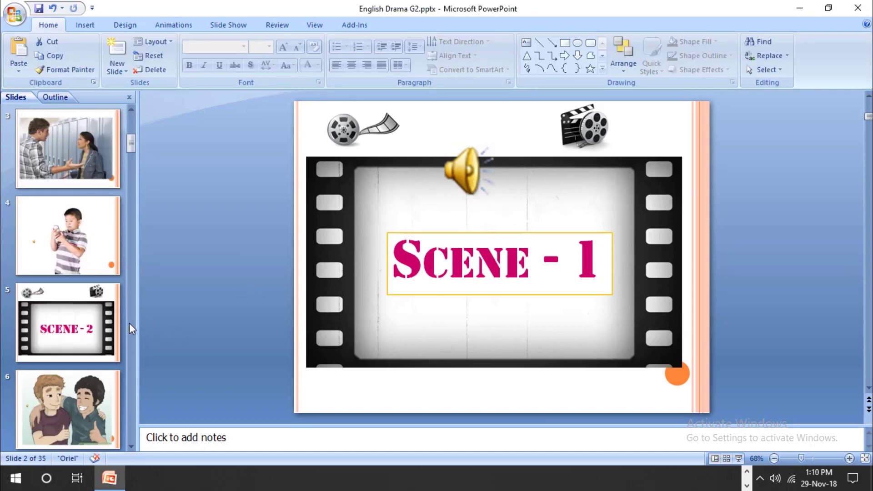
{"action": "left_click", "coordinate": [66, 332]}
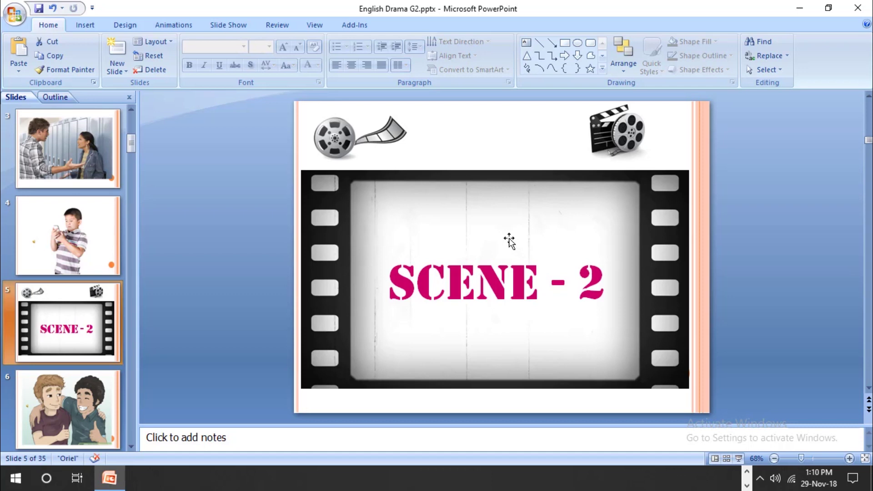
Step: Insert the Aarya-2 - .mp4 movie file from the Desktop onto the Scene - 2 slide
{"action": "left_click", "coordinate": [88, 26]}
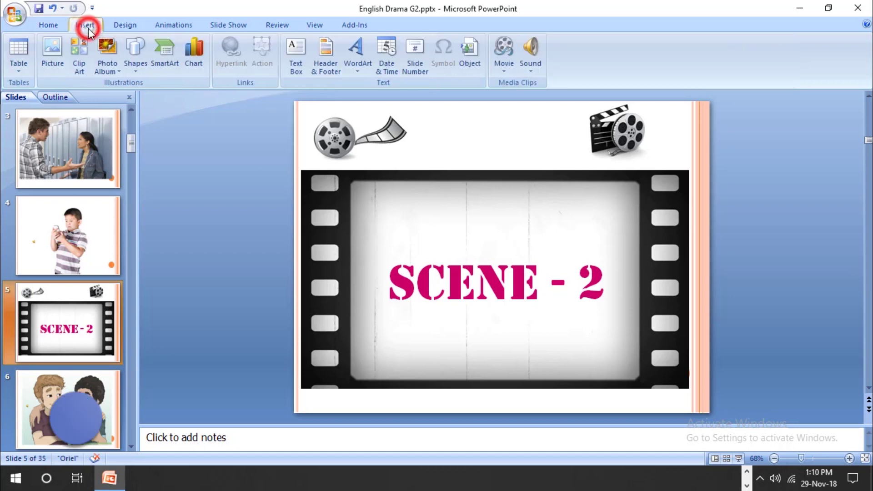
{"action": "left_click", "coordinate": [503, 53]}
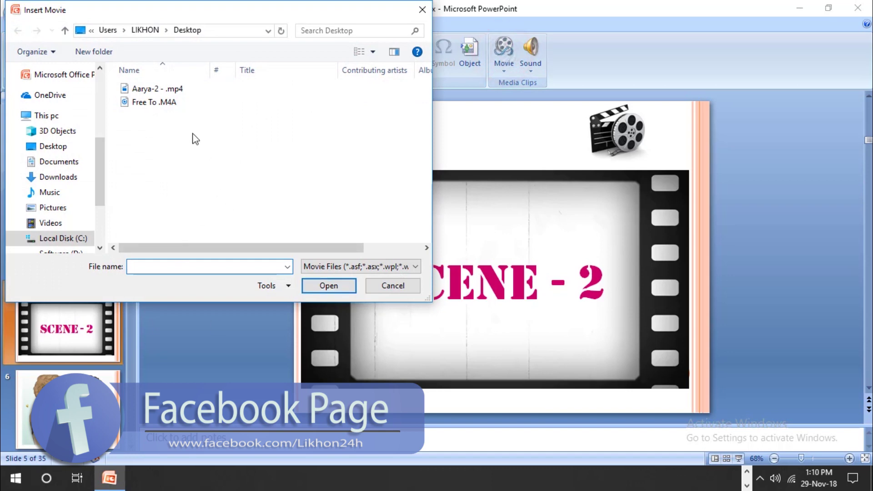
{"action": "left_click", "coordinate": [189, 89]}
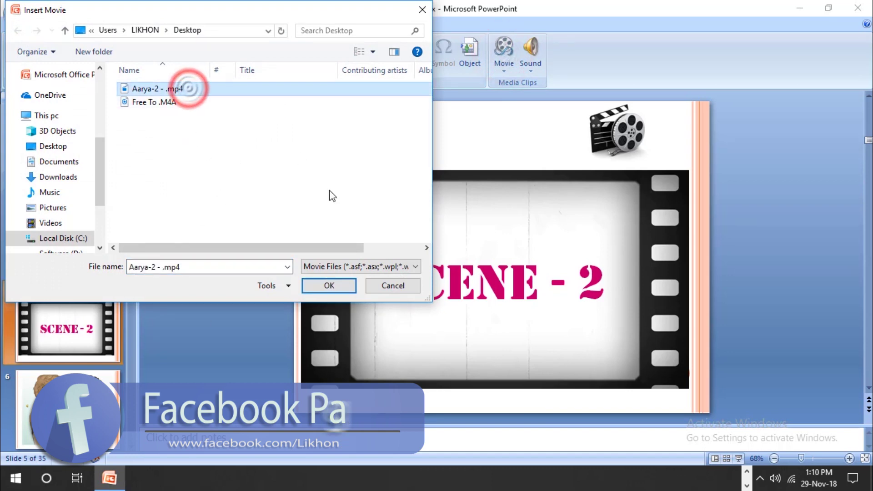
{"action": "left_click", "coordinate": [321, 286]}
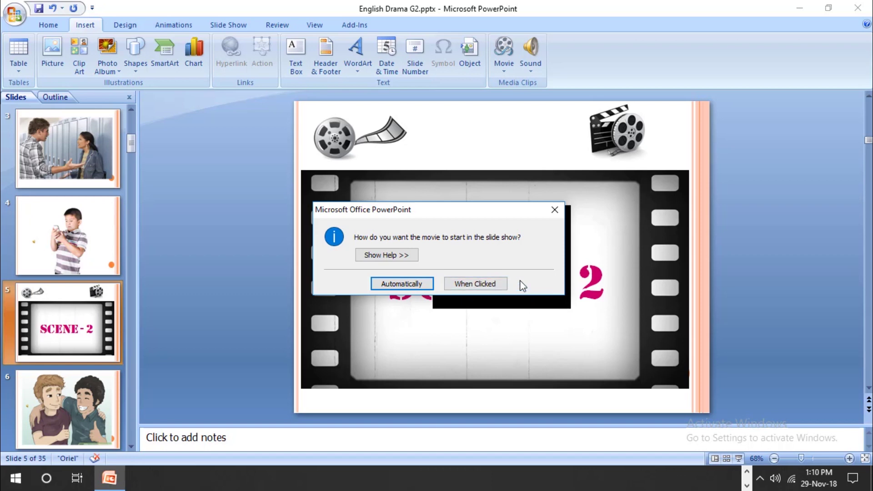
Step: Make the movie play When Clicked and resize it to 6" wide by 4.25" tall
{"action": "left_click", "coordinate": [457, 287]}
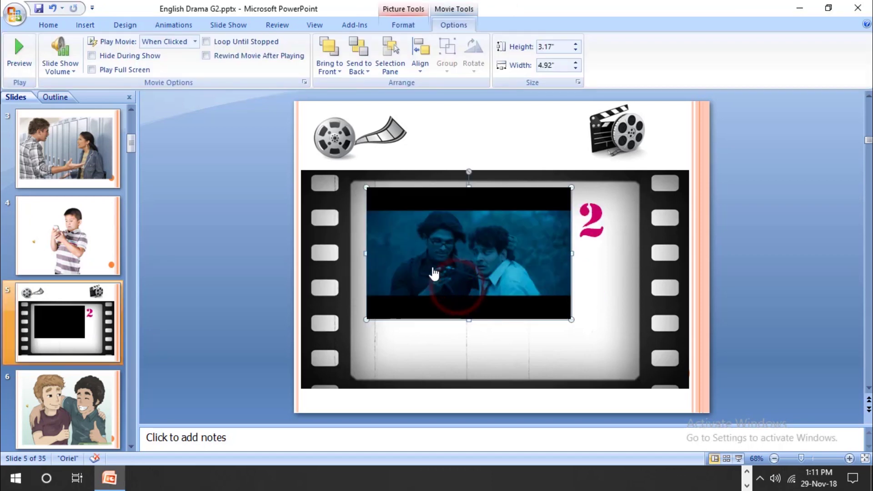
{"action": "left_click", "coordinate": [571, 321]}
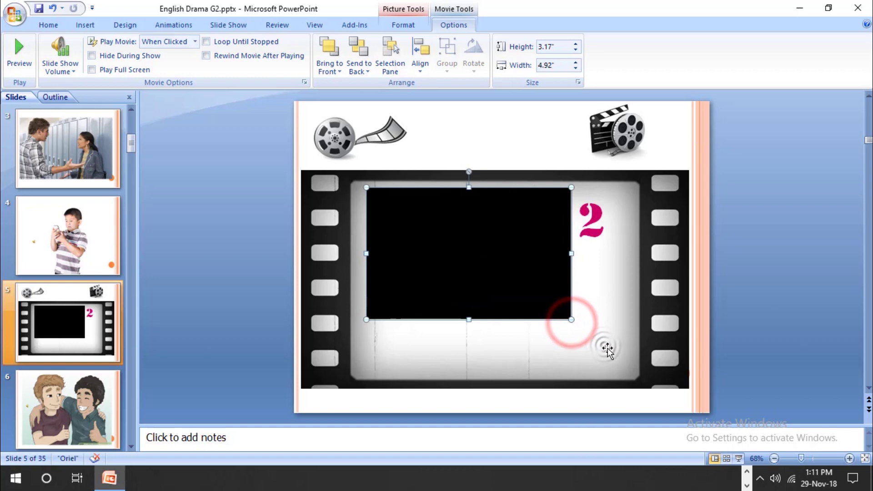
{"action": "left_click_drag", "start_coordinate": [571, 253], "coordinate": [617, 253]}
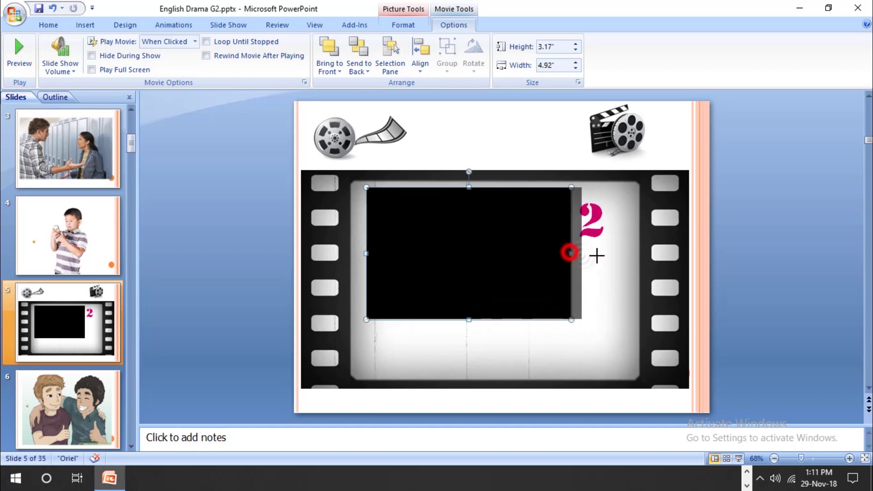
{"action": "left_click_drag", "start_coordinate": [491, 320], "coordinate": [491, 365]}
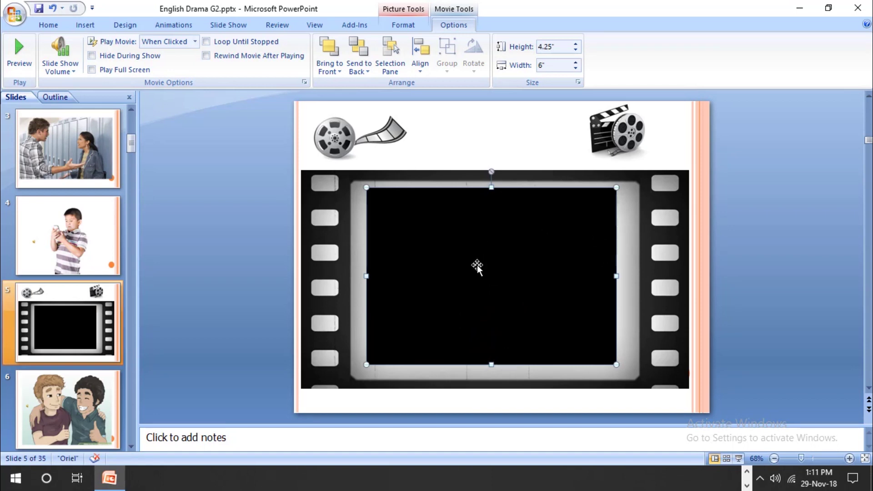
{"action": "left_click", "coordinate": [194, 42]}
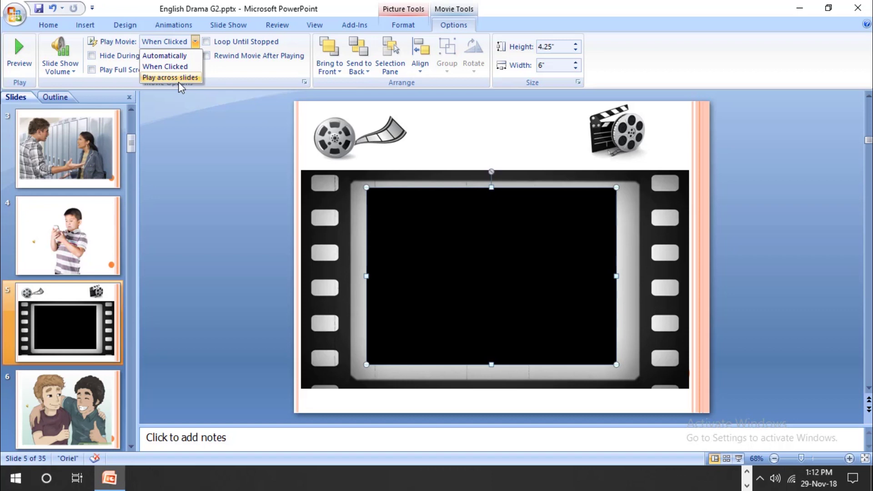
Step: Turn on Hide During Show for the Aarya-2 movie, keeping it starting When Clicked
{"action": "left_click", "coordinate": [241, 75]}
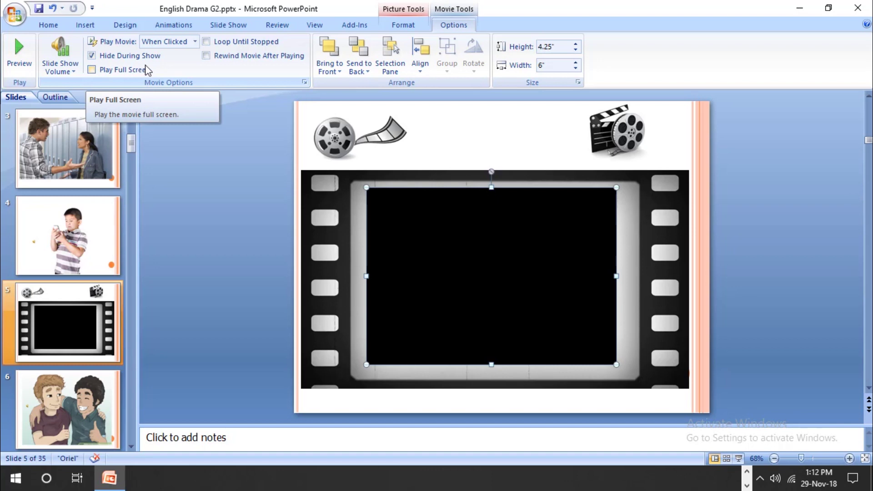
{"action": "left_click", "coordinate": [97, 68]}
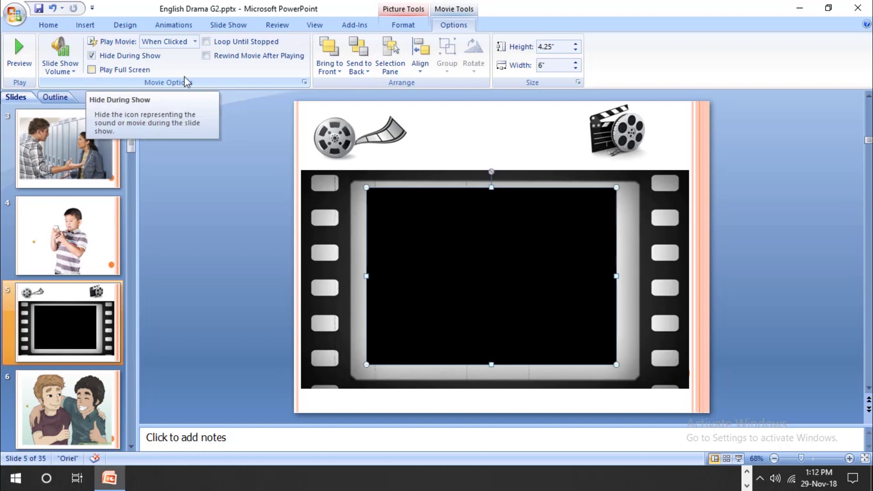
Step: Reposition the movie over the film frame, testing it behind and in front of the film strip
{"action": "left_click_drag", "start_coordinate": [445, 242], "coordinate": [451, 204]}
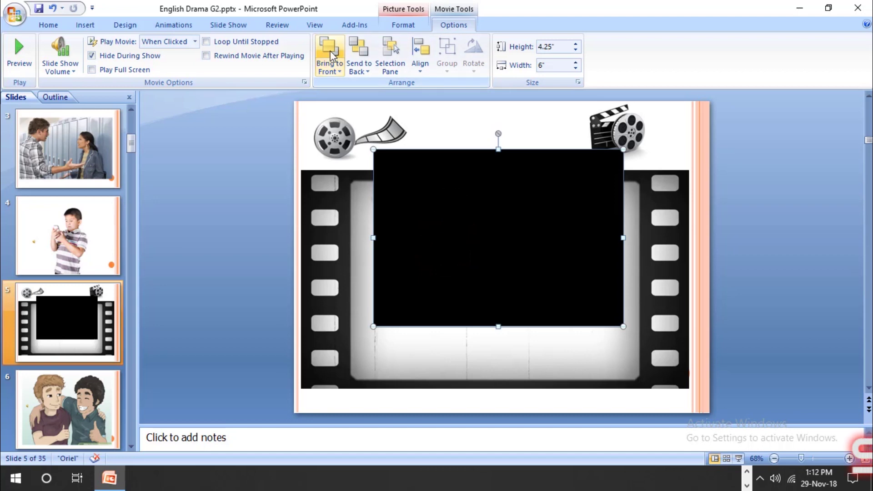
{"action": "left_click", "coordinate": [350, 50]}
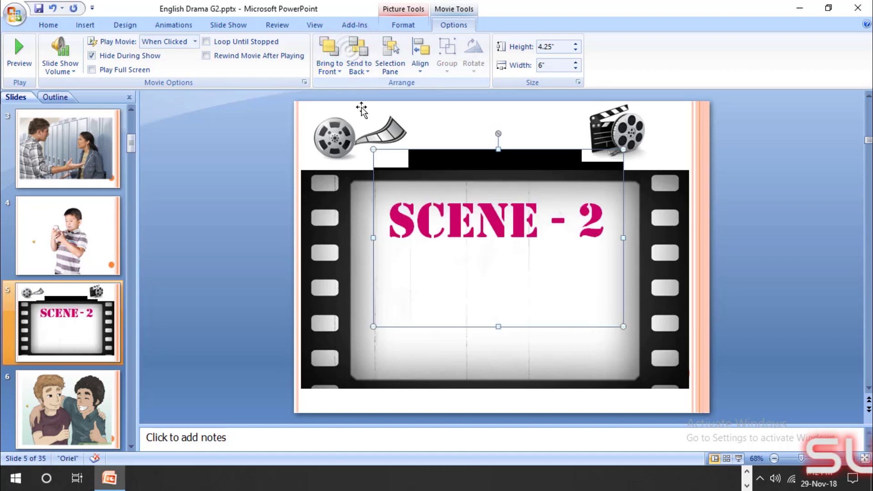
{"action": "left_click", "coordinate": [330, 54]}
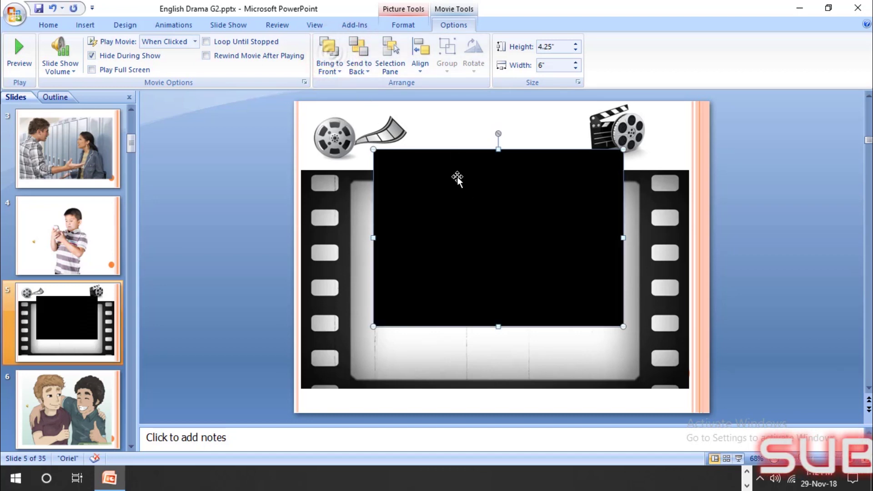
{"action": "left_click_drag", "start_coordinate": [501, 253], "coordinate": [447, 271]}
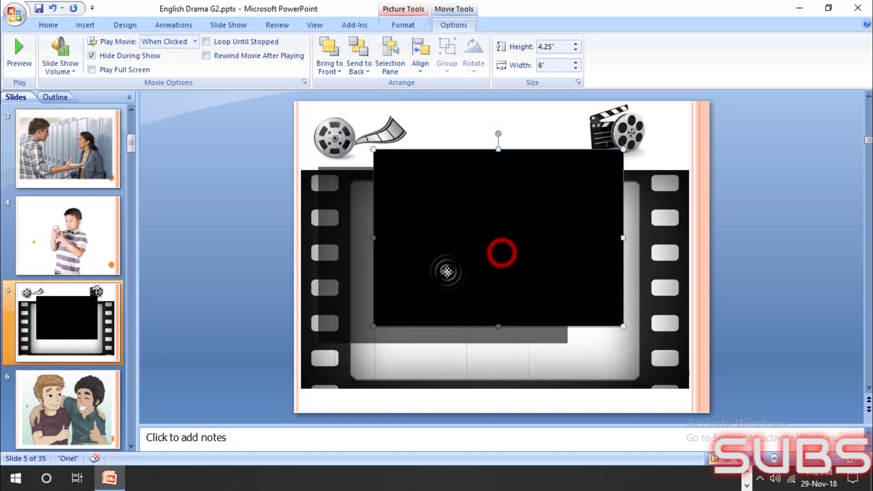
Step: Align the movie clip to the slide's top, then bottom, then left edge
{"action": "left_click", "coordinate": [425, 63]}
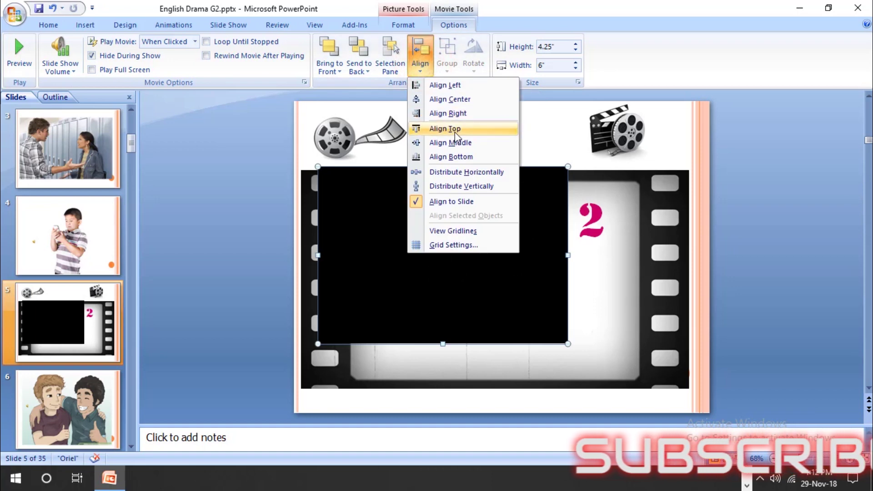
{"action": "left_click", "coordinate": [452, 131]}
{"action": "left_click", "coordinate": [420, 51]}
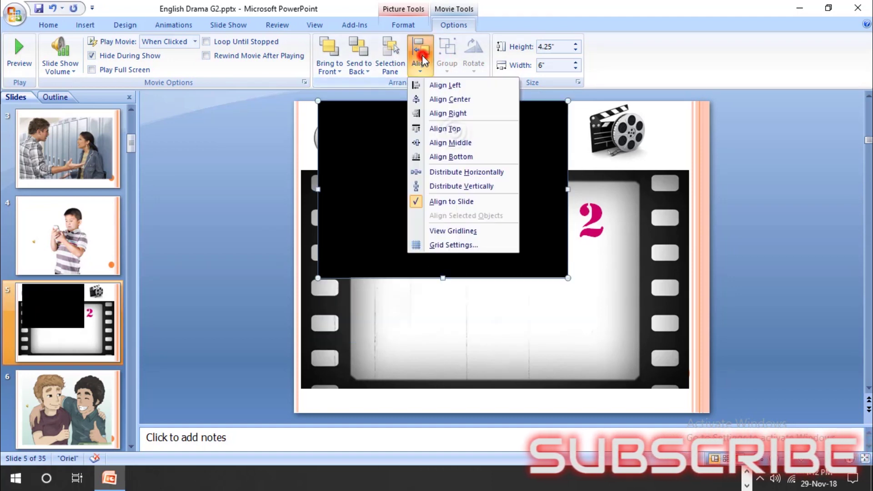
{"action": "left_click", "coordinate": [446, 157]}
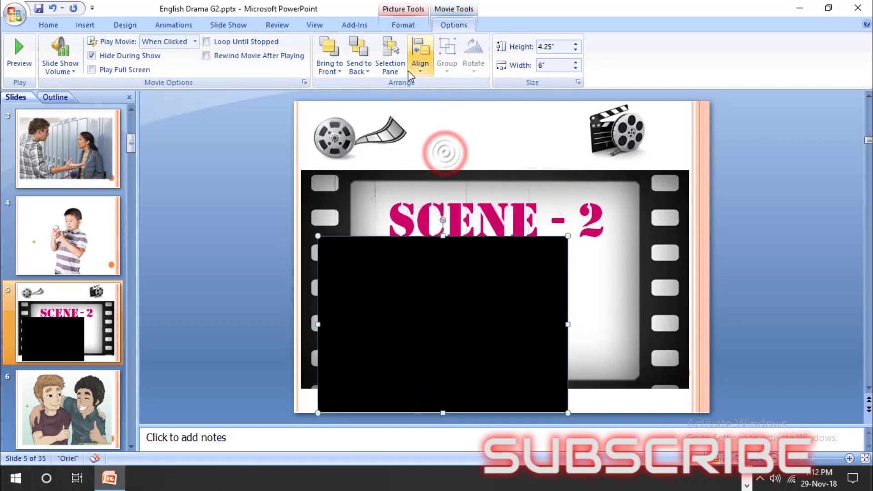
{"action": "left_click", "coordinate": [419, 57]}
{"action": "left_click", "coordinate": [446, 86]}
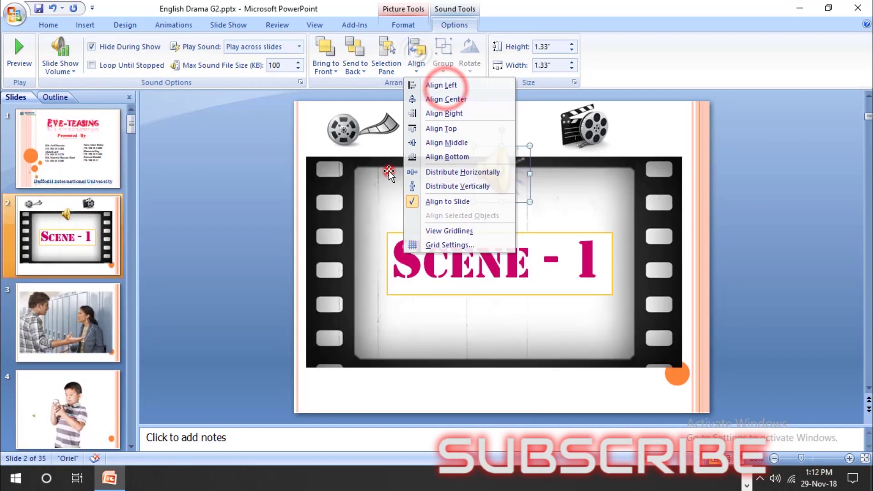
{"action": "left_click", "coordinate": [389, 171]}
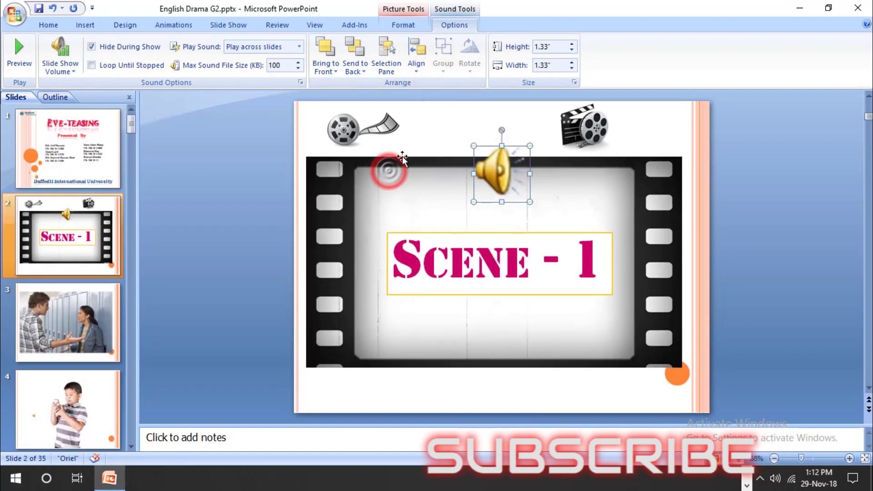
Step: Align the sound icon right, left, then right again, and drag it back left across the slide
{"action": "left_click", "coordinate": [416, 51]}
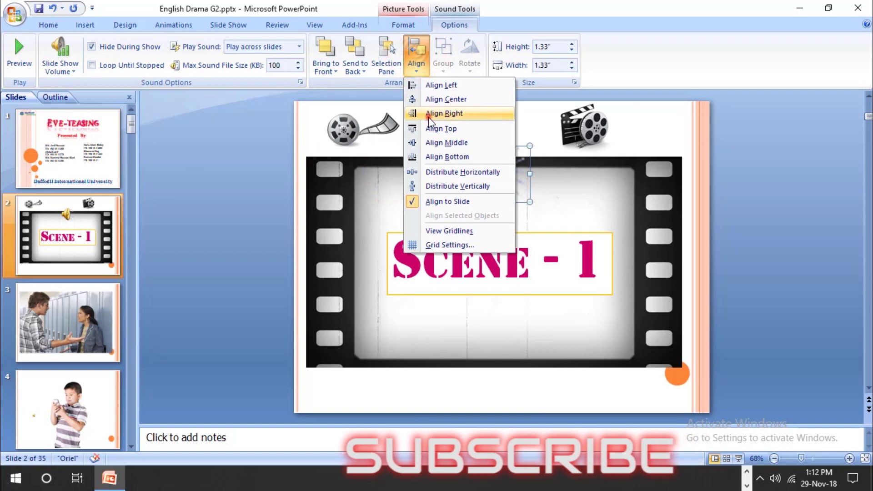
{"action": "left_click", "coordinate": [430, 115]}
{"action": "left_click", "coordinate": [416, 66]}
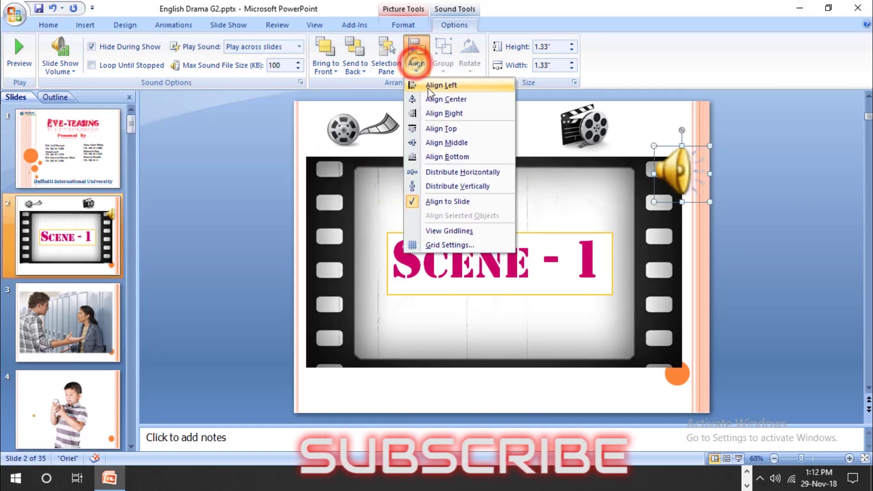
{"action": "left_click", "coordinate": [428, 87]}
{"action": "left_click", "coordinate": [416, 59]}
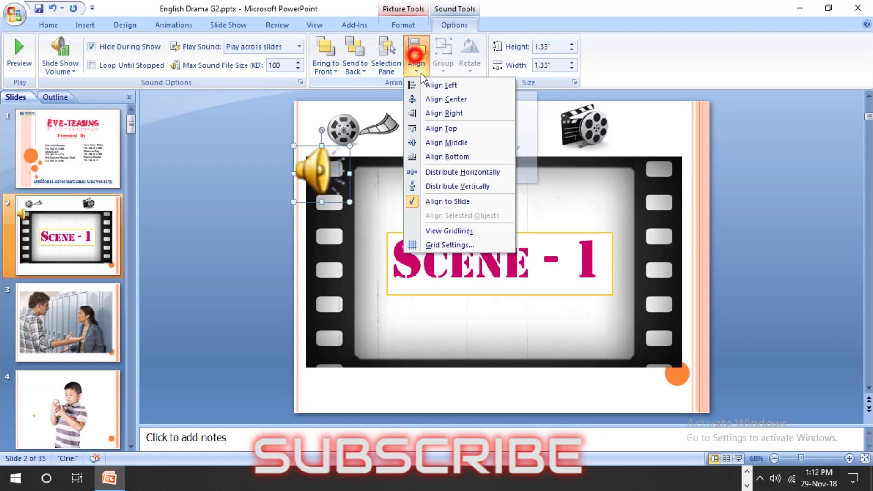
{"action": "left_click", "coordinate": [434, 114]}
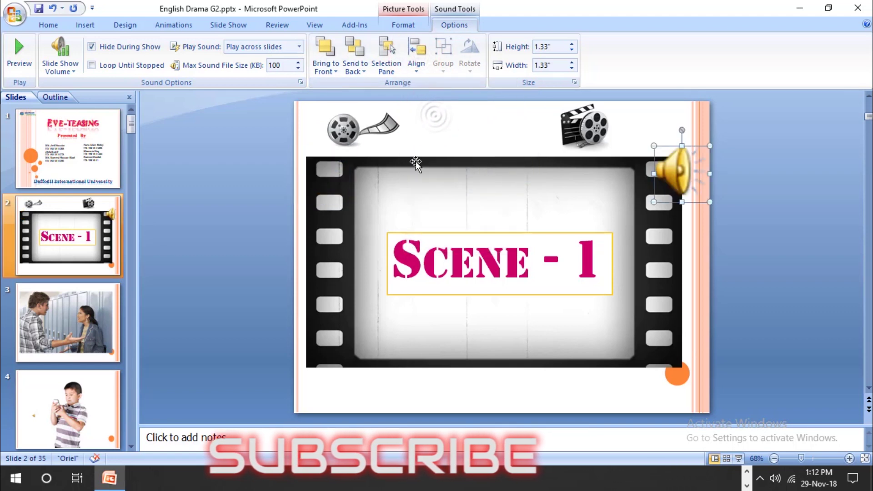
{"action": "left_click_drag", "start_coordinate": [675, 186], "coordinate": [528, 189]}
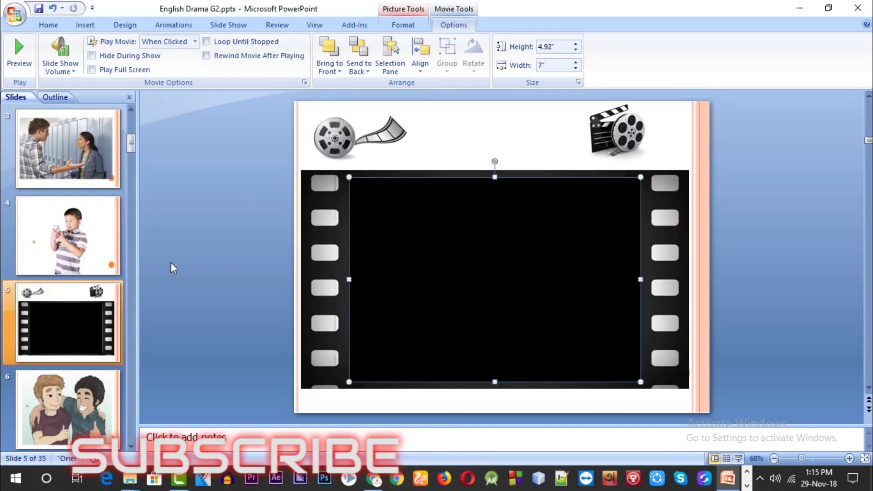
Step: Run the slide show from slide 4, play the Scene 2 movie, advance, then end the show
{"action": "left_click", "coordinate": [97, 256]}
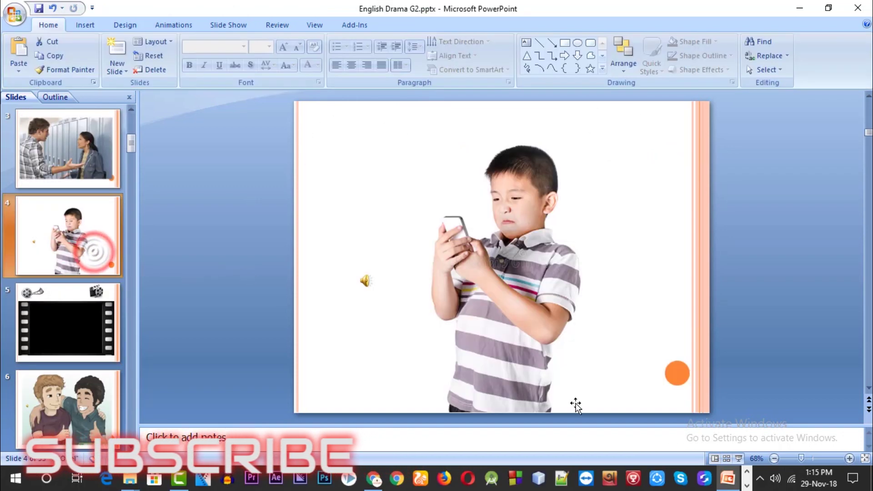
{"action": "left_click", "coordinate": [739, 458]}
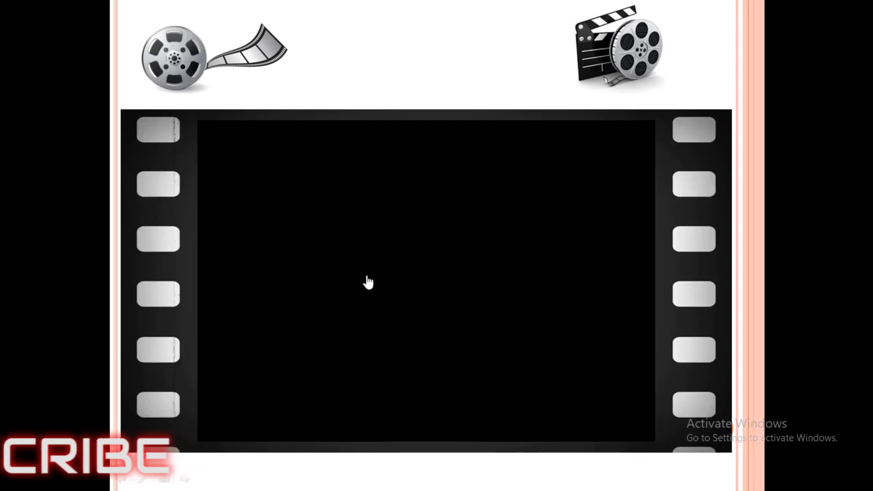
{"action": "left_click", "coordinate": [379, 256]}
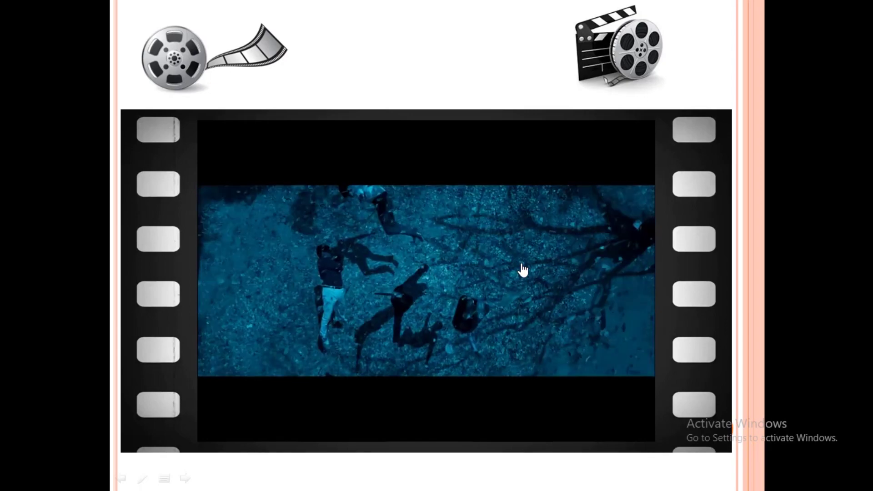
{"action": "left_click", "coordinate": [522, 264]}
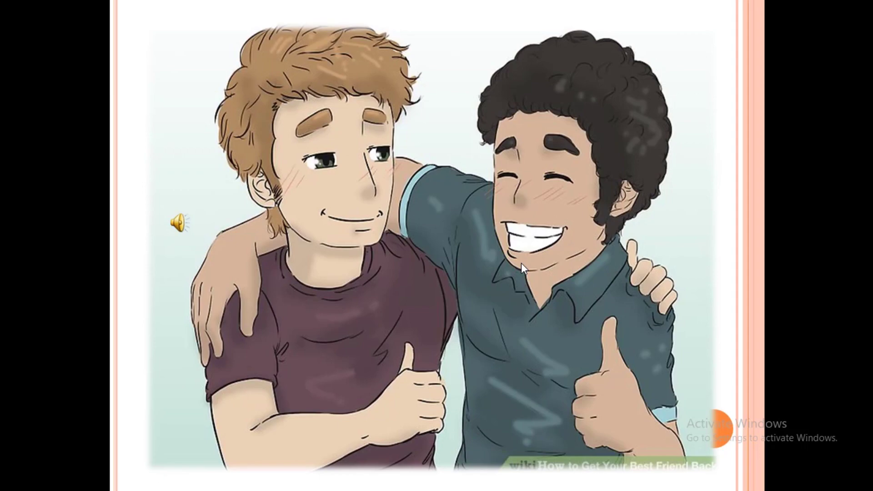
{"action": "key", "text": "Escape"}
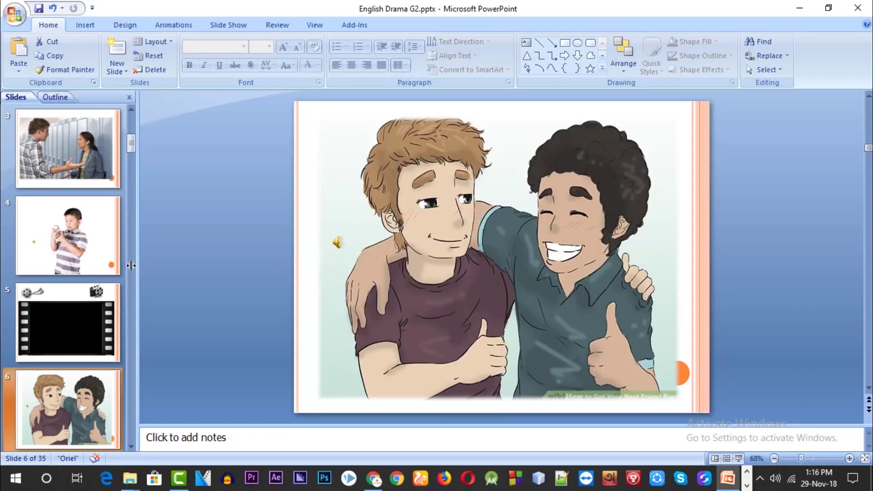
Step: Set the Scene 2 movie's Play Movie option to Automatically
{"action": "left_click", "coordinate": [401, 273]}
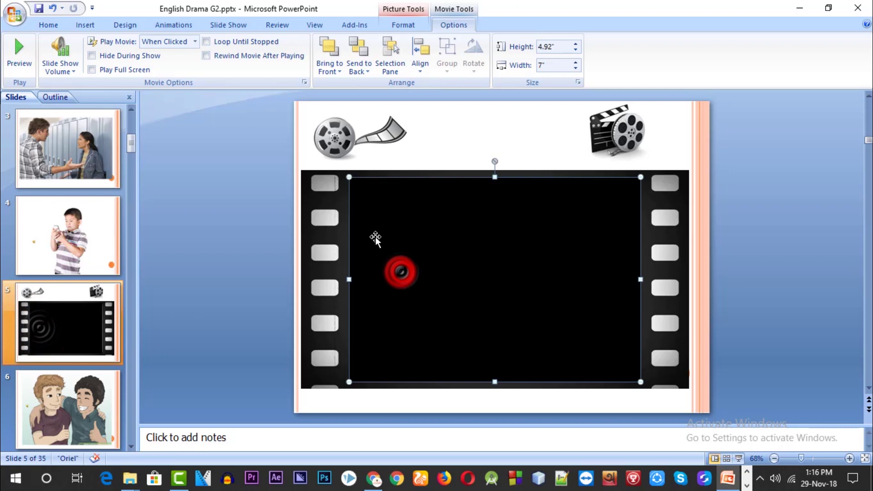
{"action": "left_click", "coordinate": [438, 315]}
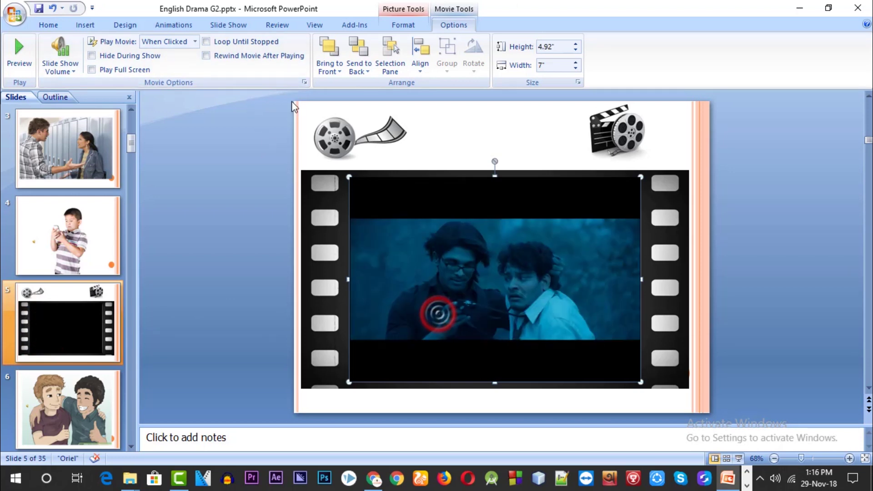
{"action": "left_click", "coordinate": [196, 44]}
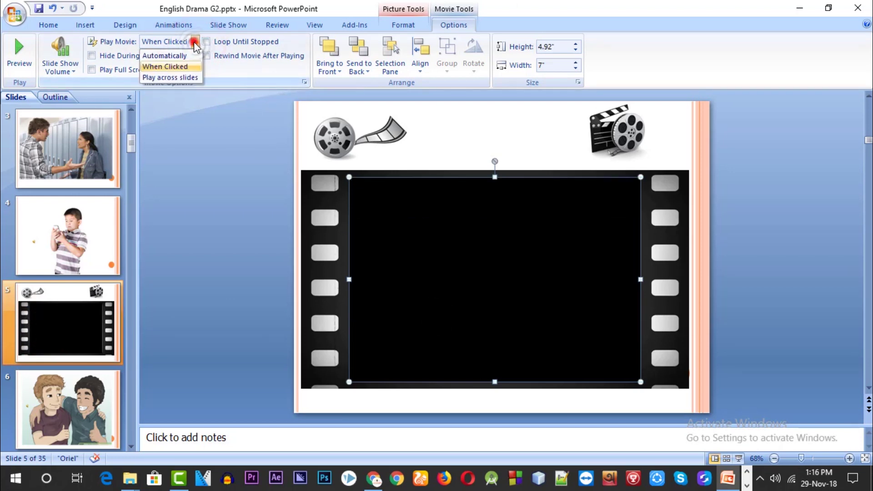
{"action": "left_click", "coordinate": [175, 56]}
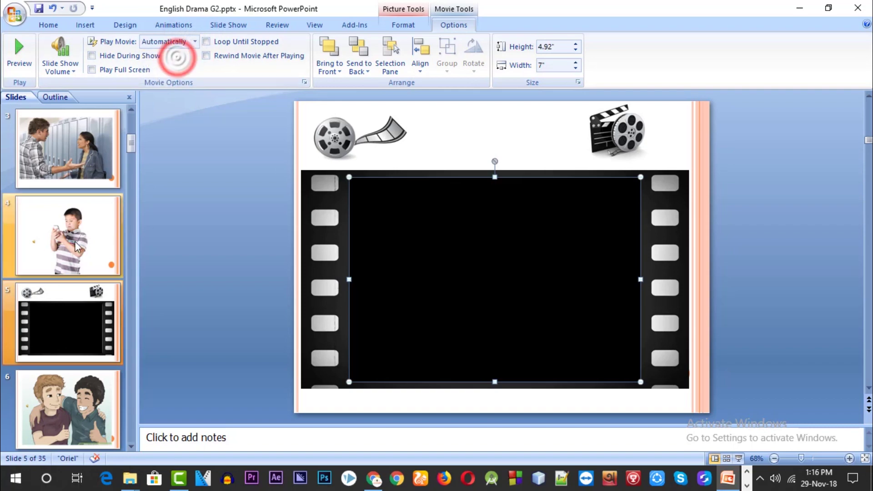
Step: Run the slide show from slide 4 to confirm the Aarya-2 movie starts on its own
{"action": "left_click", "coordinate": [71, 245]}
{"action": "left_click", "coordinate": [734, 460]}
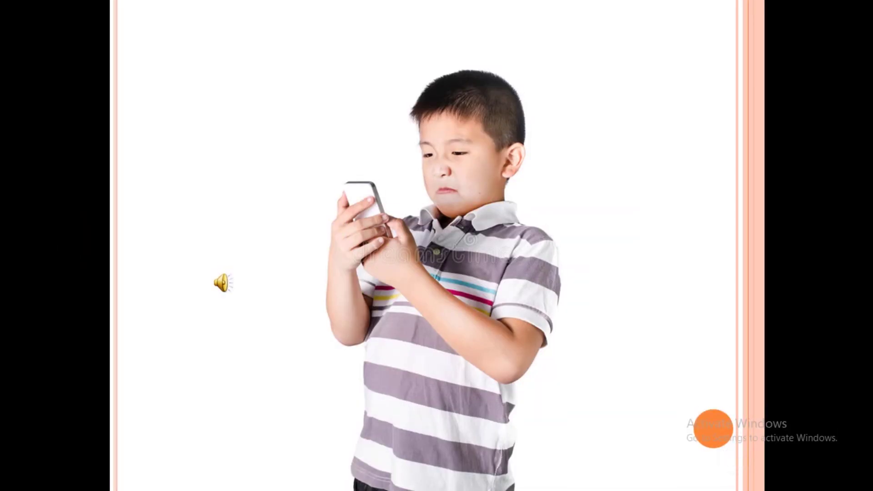
{"action": "left_click", "coordinate": [713, 428]}
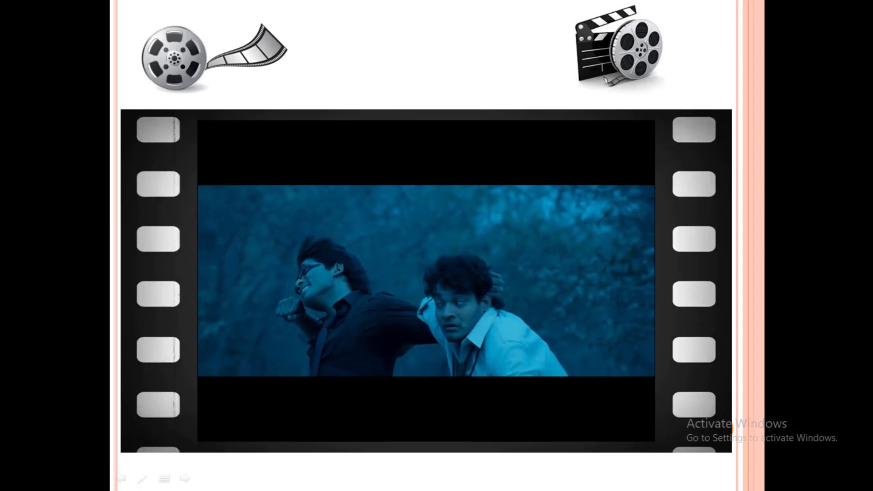
{"action": "key", "text": "Escape"}
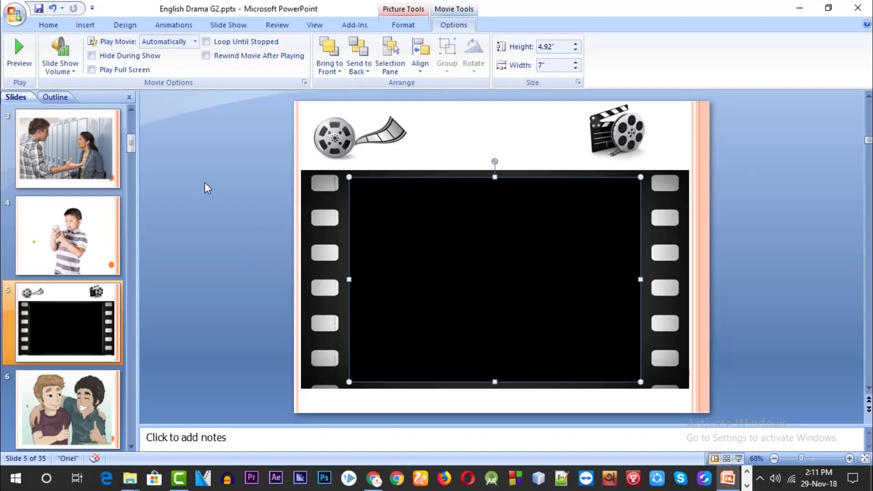
Step: Turn on Play Full Screen for the movie and test it in a slide show from slide 4
{"action": "left_click", "coordinate": [92, 70]}
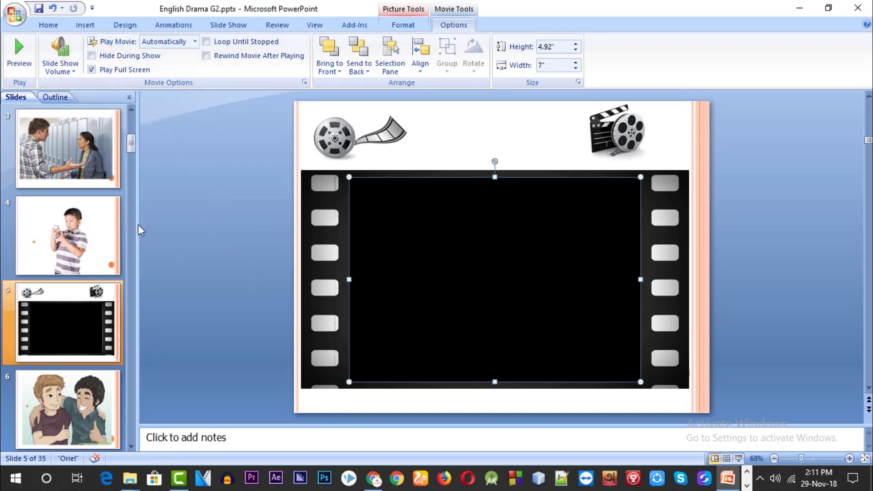
{"action": "left_click", "coordinate": [94, 262]}
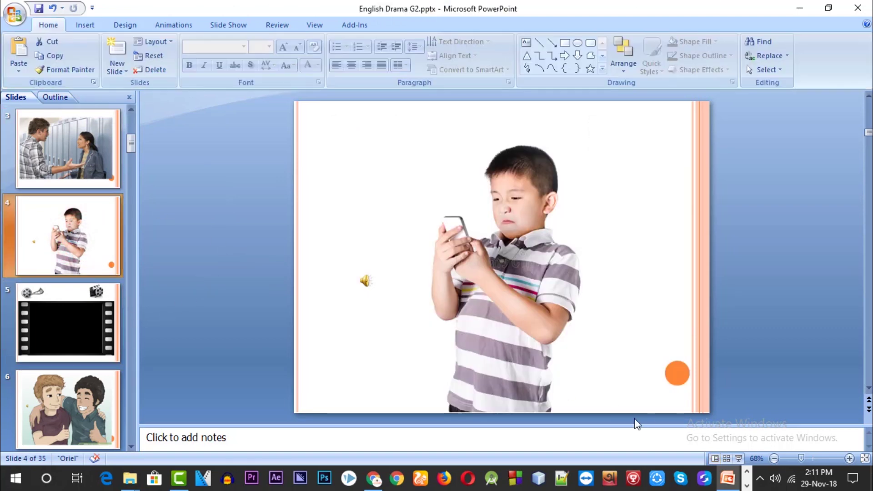
{"action": "left_click", "coordinate": [739, 459]}
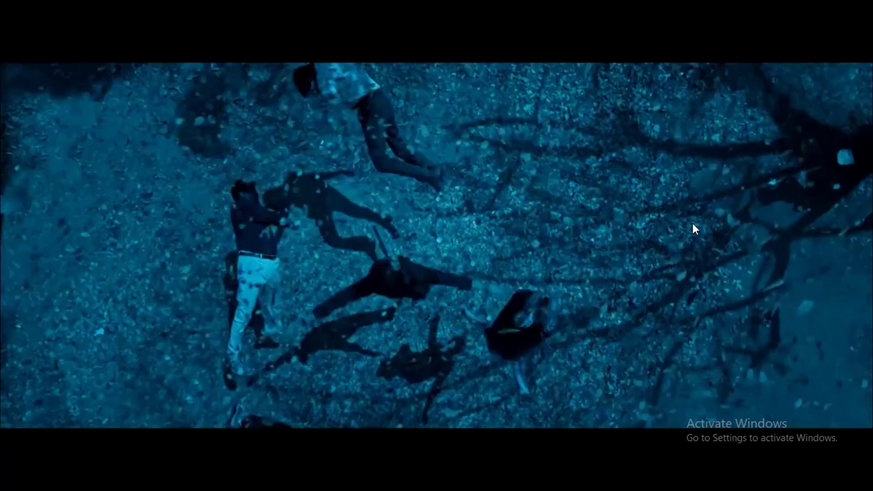
{"action": "key", "text": "Escape"}
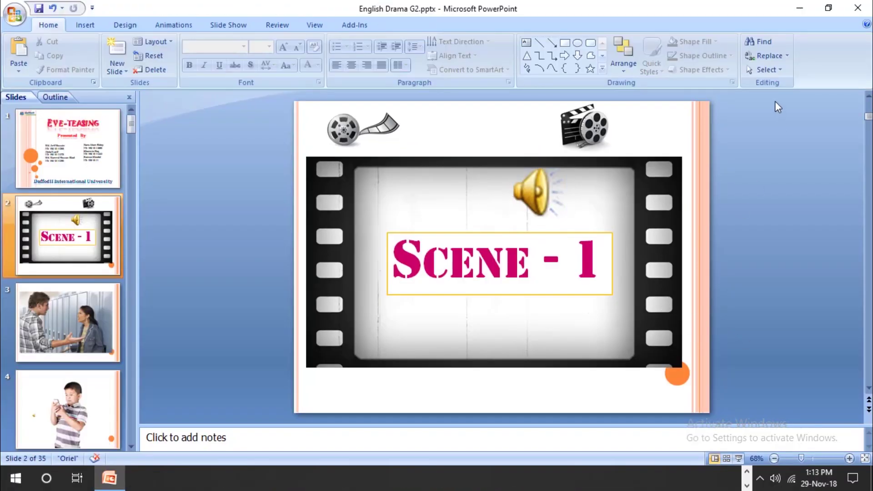
Step: Minimize the PowerPoint window to reveal the Windows desktop
{"action": "left_click", "coordinate": [804, 6]}
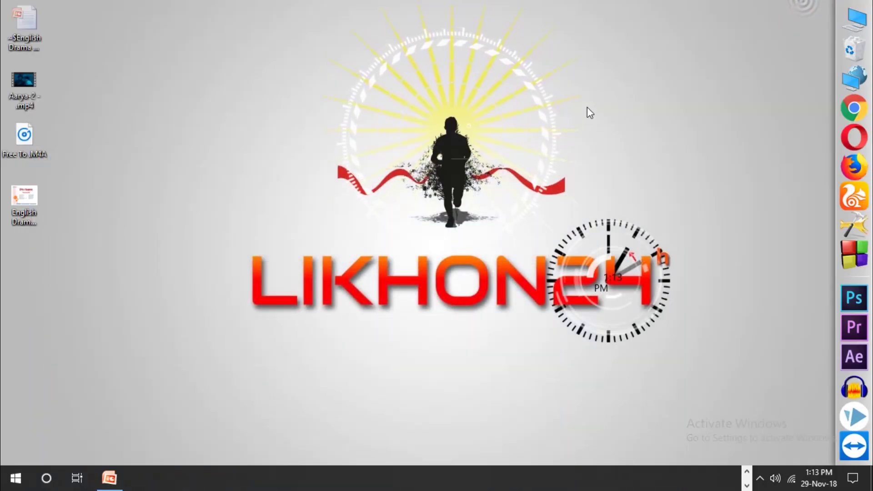